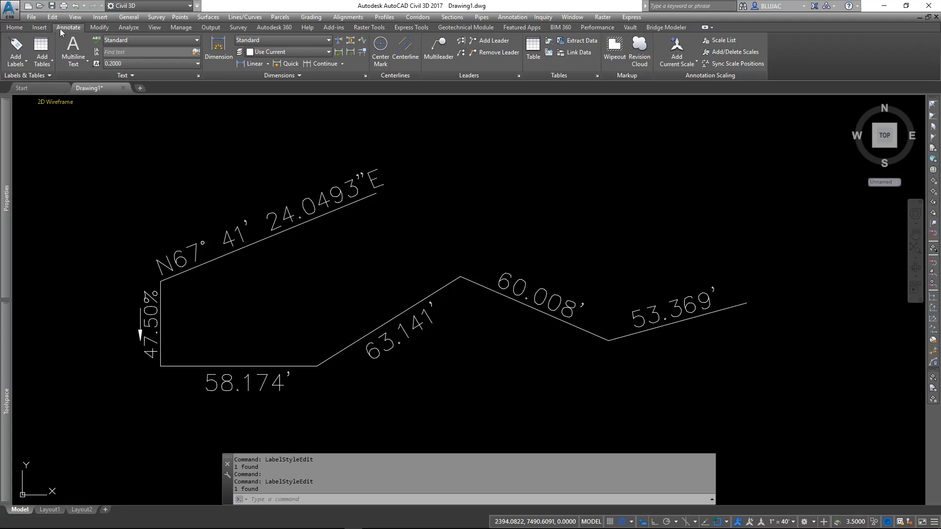
- Open the label creation settings and choose Line and Curve as the feature to label
click(20, 61)
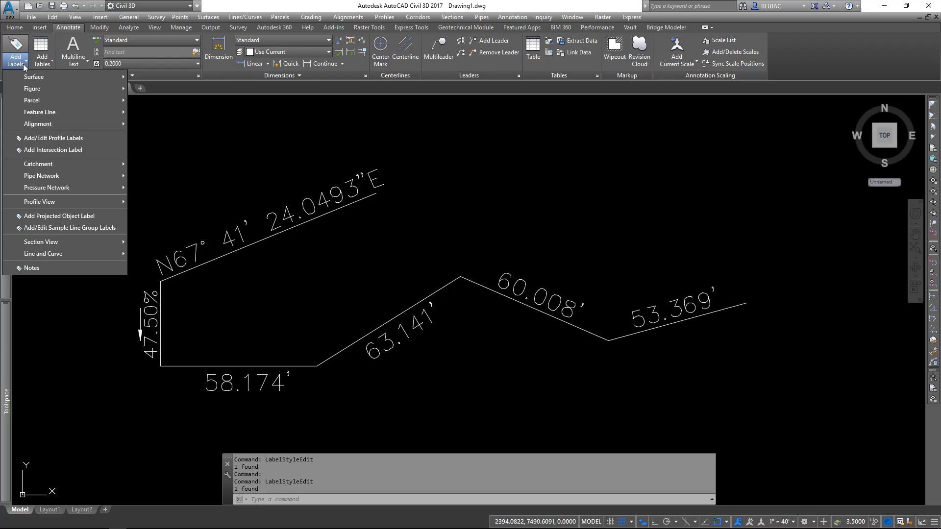
click(20, 47)
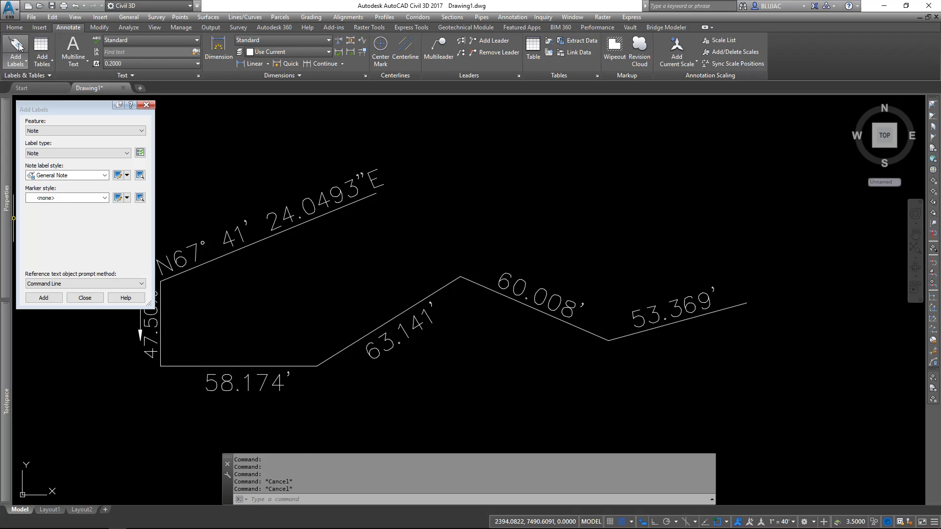
drag(71, 110, 79, 111)
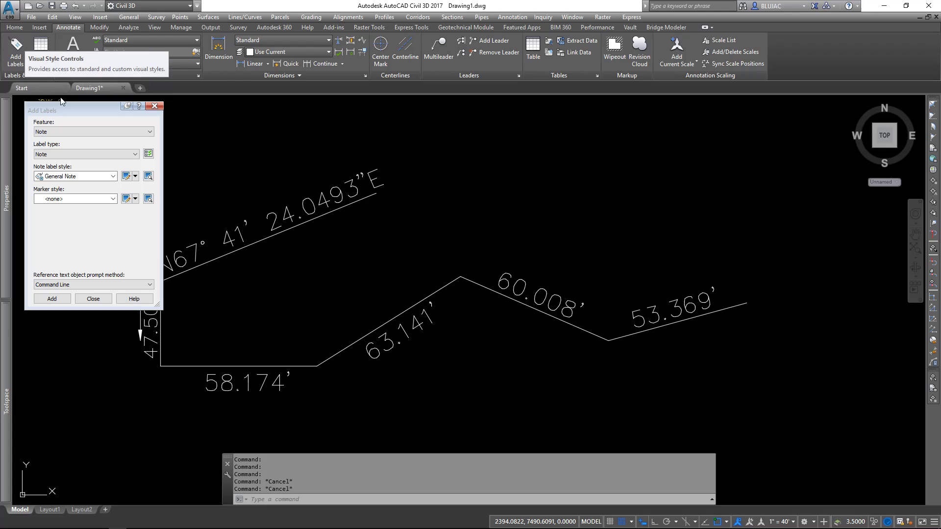
click(75, 130)
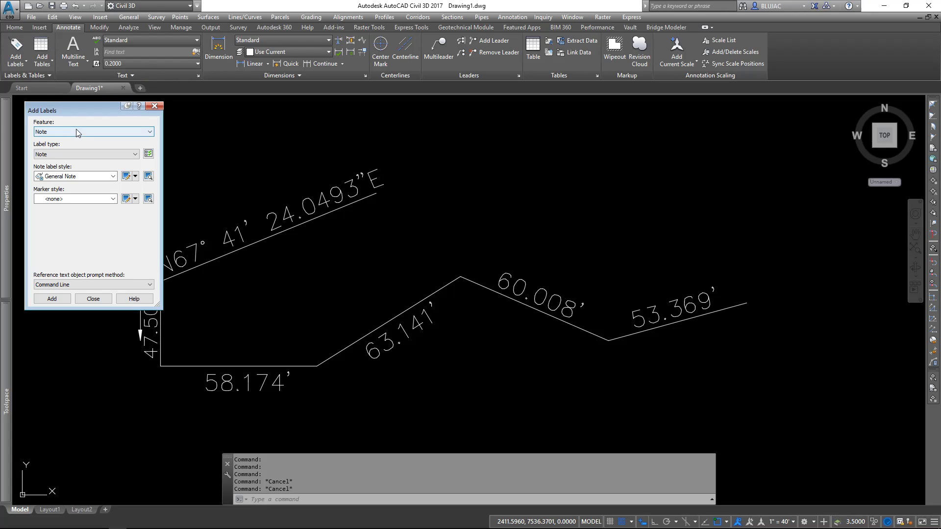
click(80, 147)
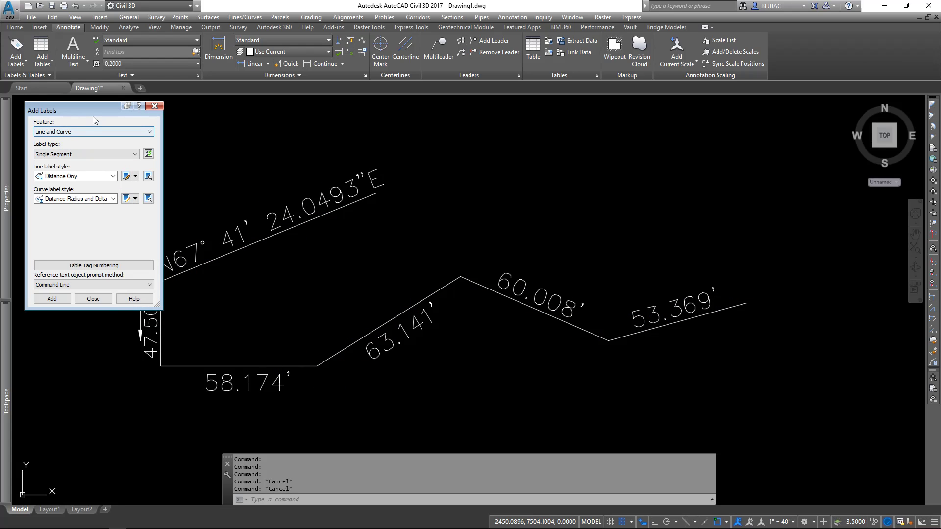
mouse_move(96, 106)
mouse_down()
mouse_move(128, 177)
mouse_move(88, 300)
mouse_move(75, 293)
mouse_move(66, 261)
mouse_up()
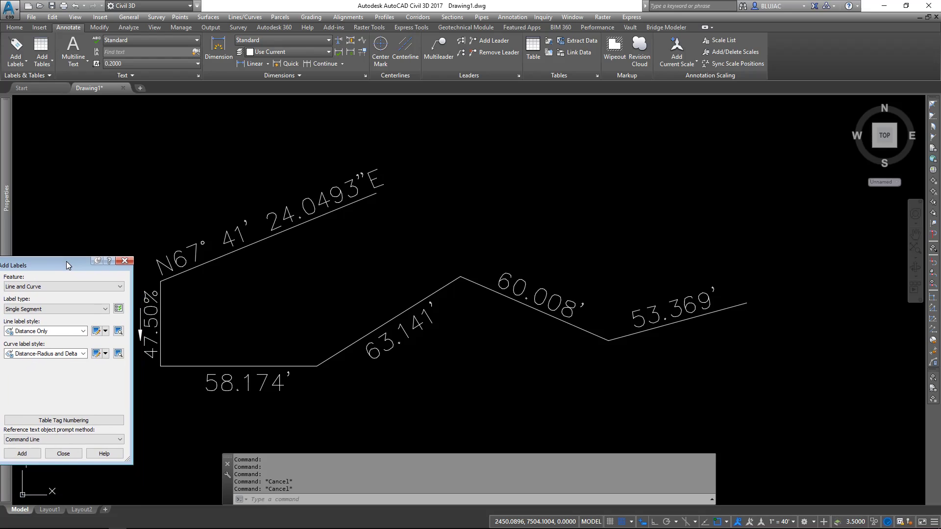
- Try the Bearing Only, Grade Only and Distance Only line label styles, and close the label settings without adding a label
click(74, 331)
click(54, 352)
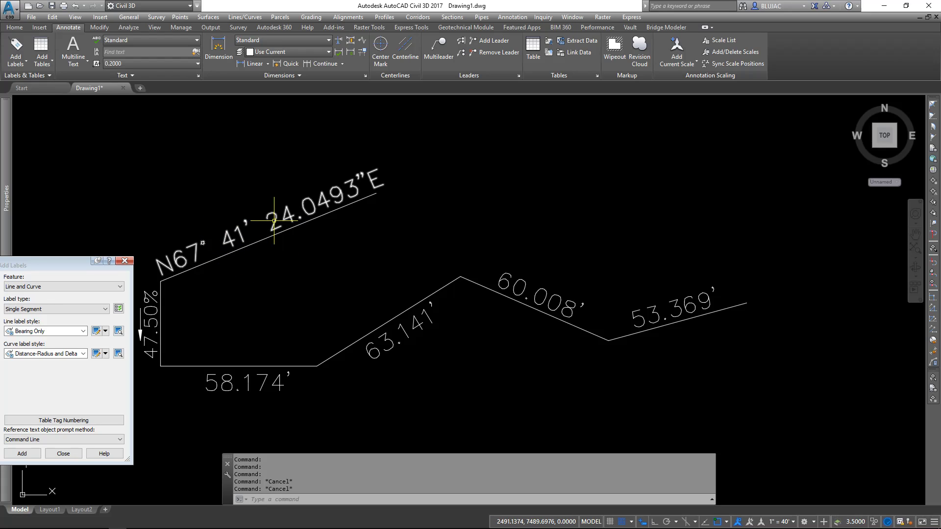
click(51, 331)
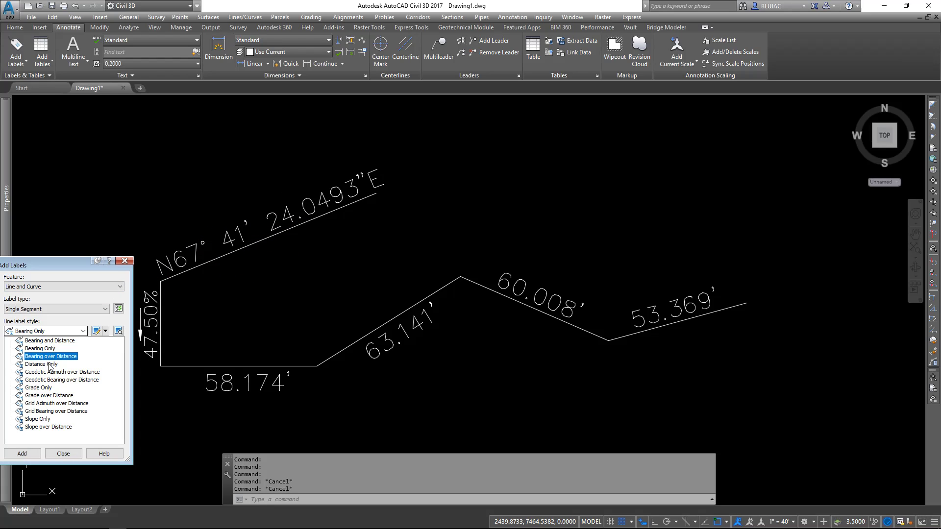
click(39, 388)
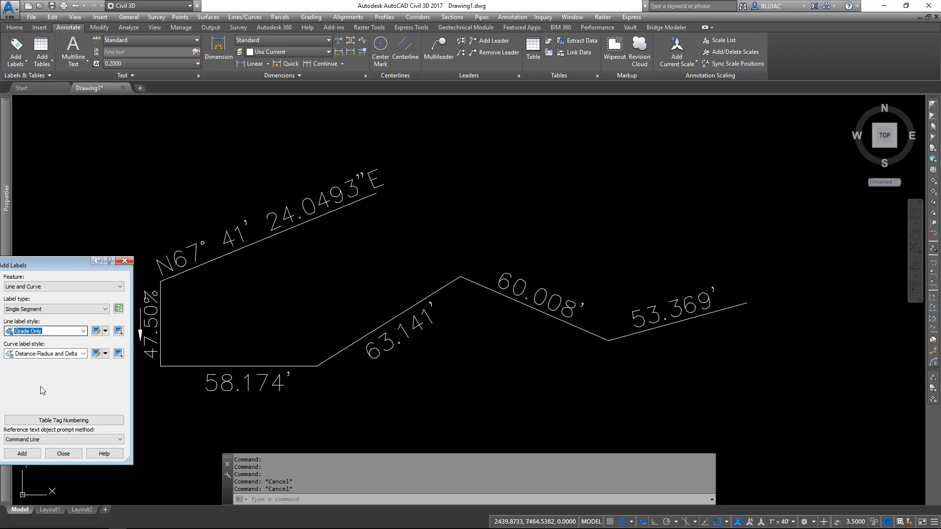
click(153, 298)
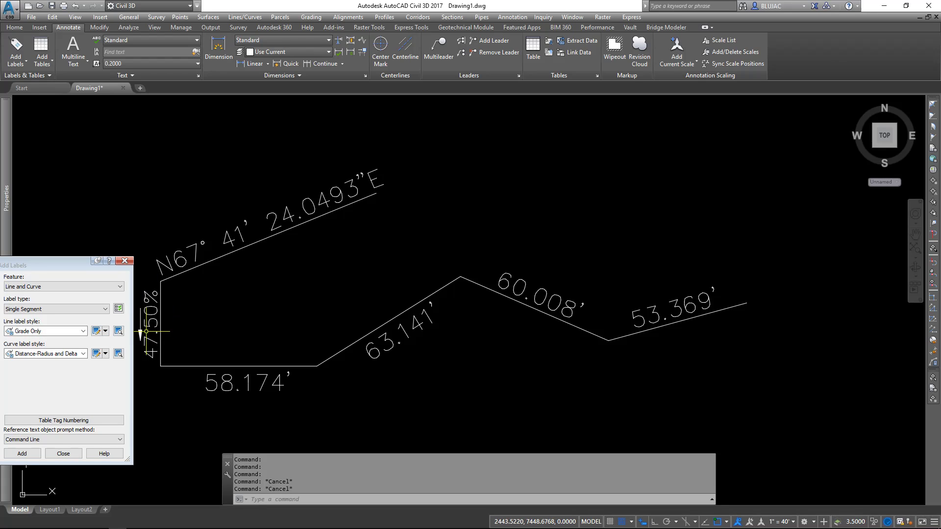
click(83, 332)
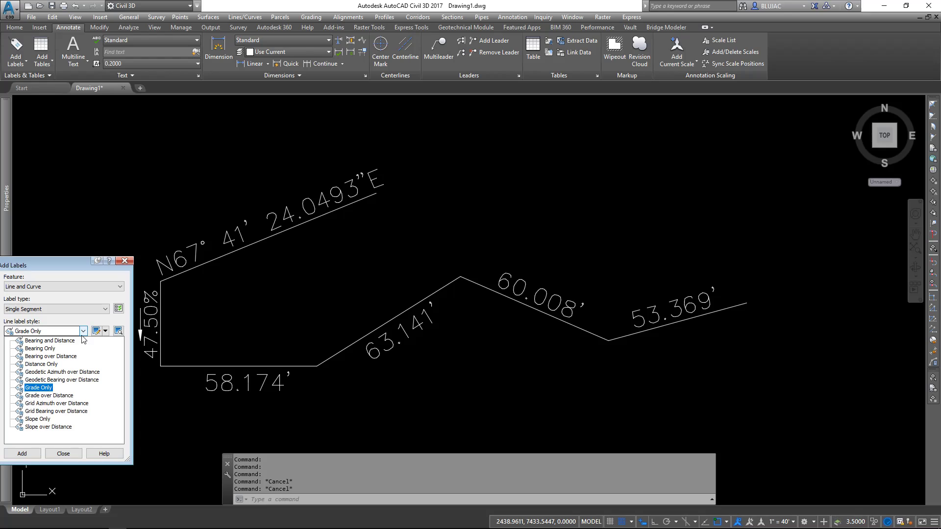
click(63, 366)
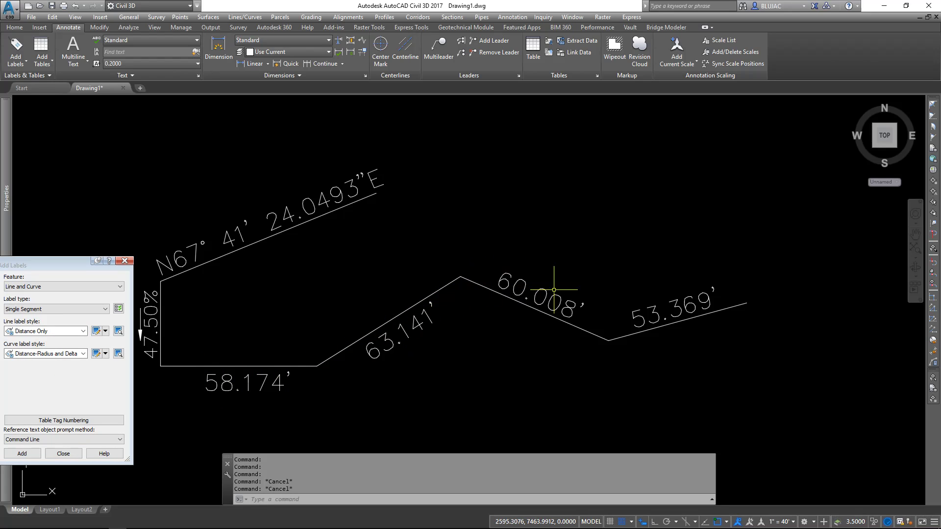
drag(68, 261, 62, 263)
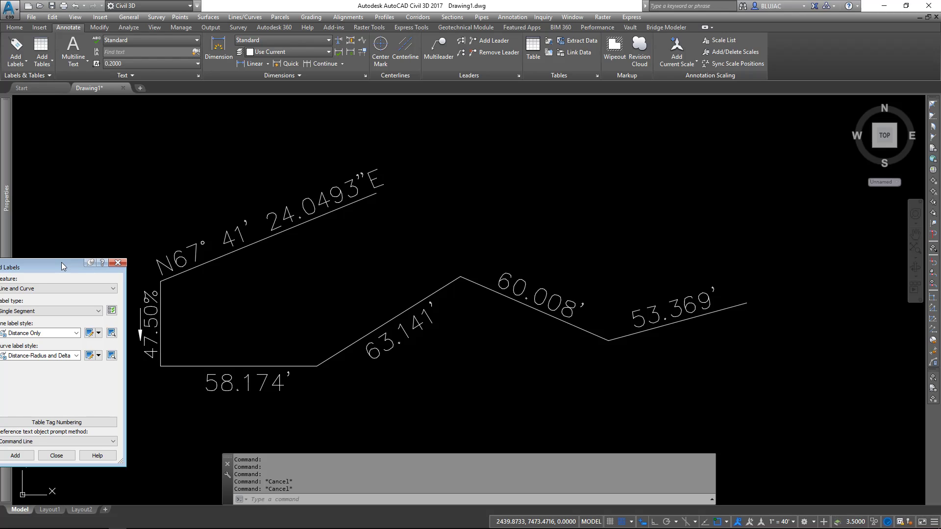
click(56, 455)
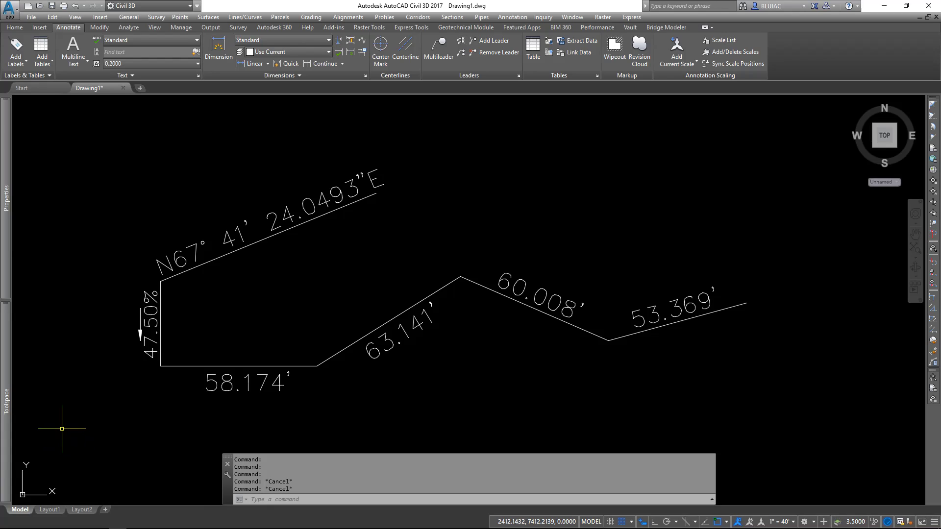
- Open the Bearing Only style of the bearing label on the upper sloped line for editing
middle_drag(375, 273, 380, 259)
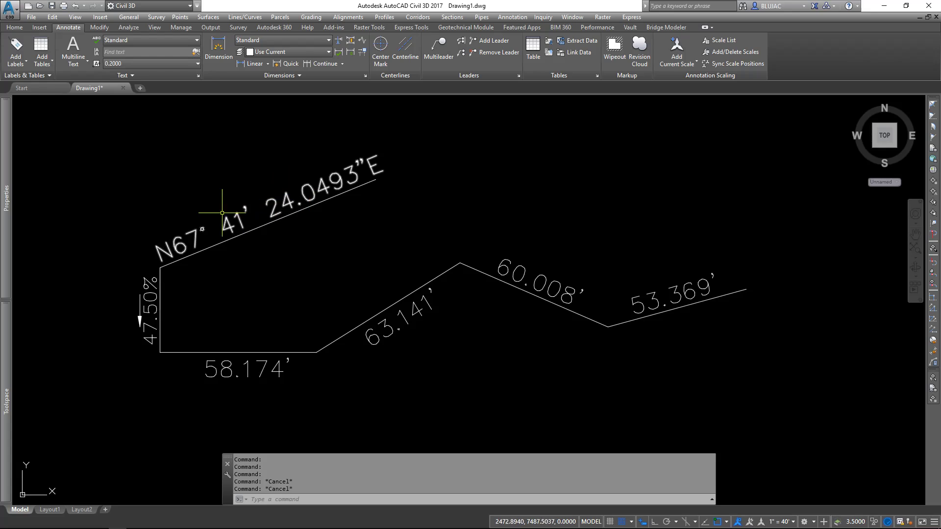
click(301, 189)
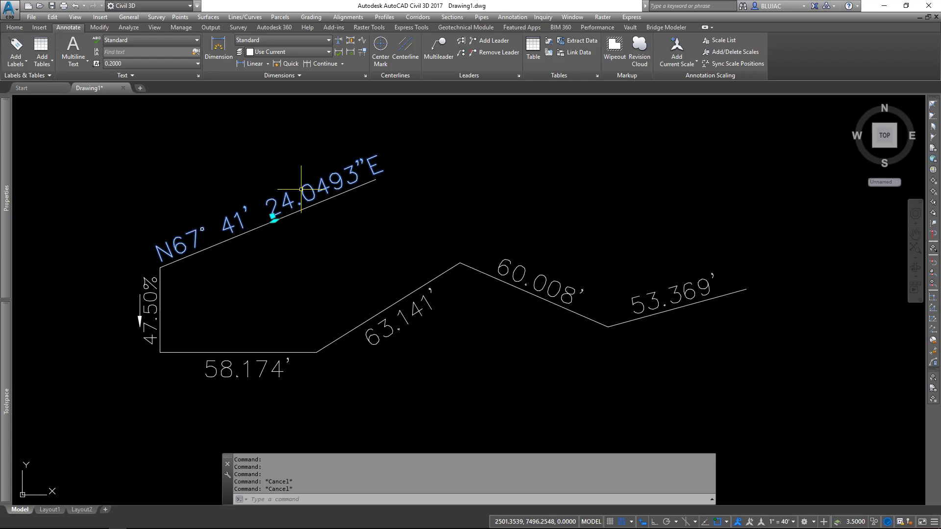
right_click(218, 178)
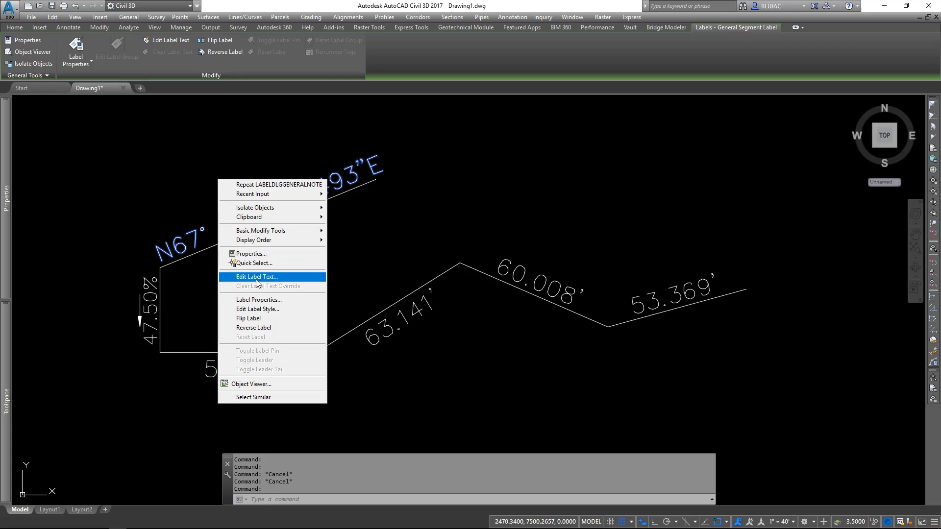
click(284, 309)
drag(298, 130, 449, 126)
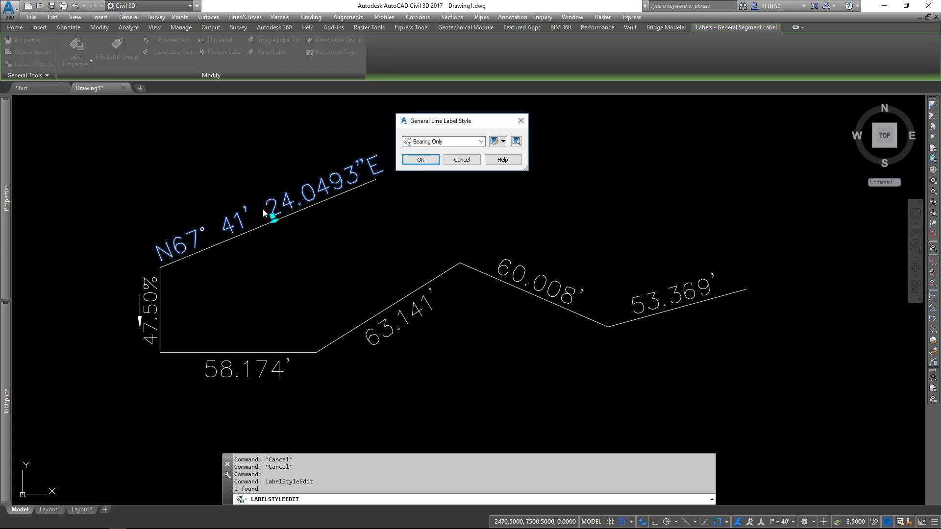
click(427, 143)
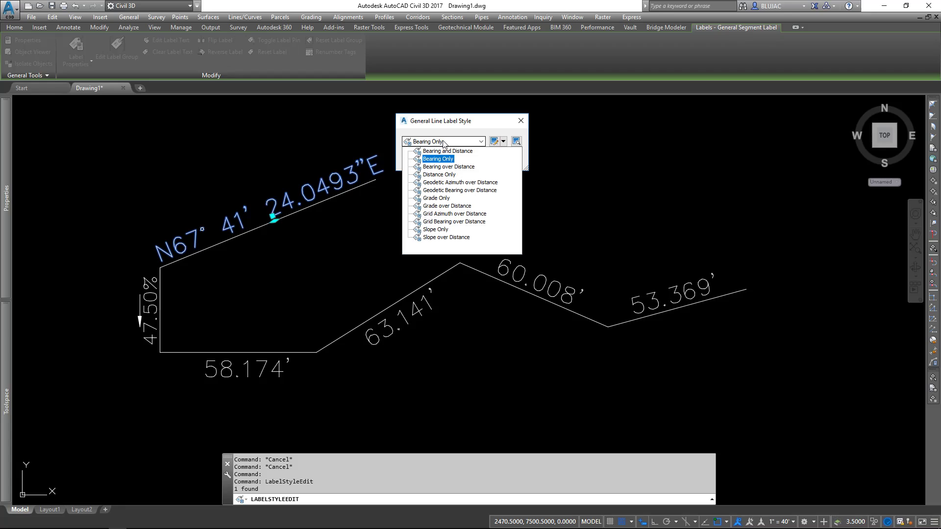
click(432, 158)
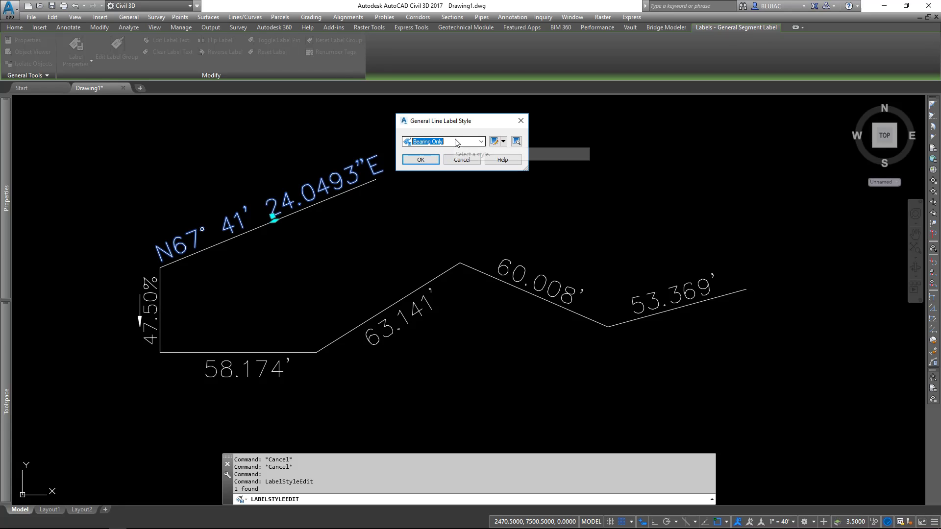
click(503, 142)
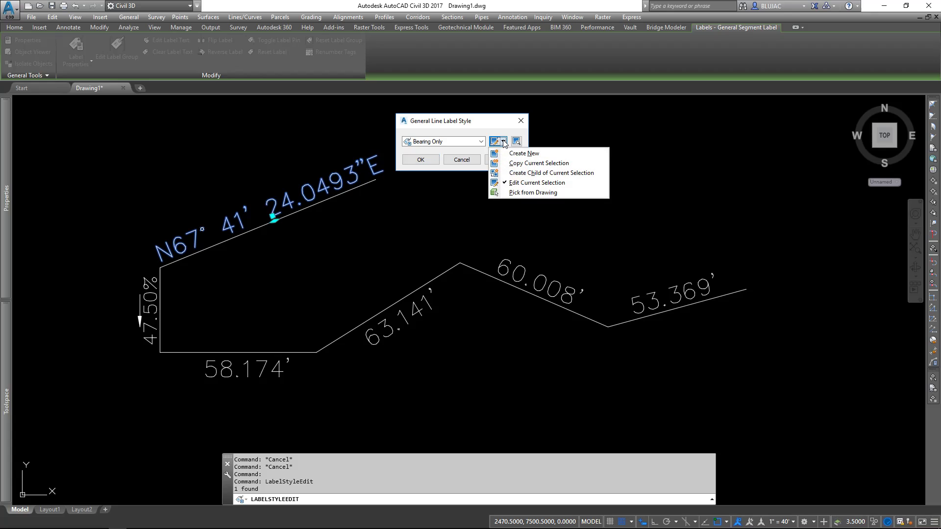
click(552, 184)
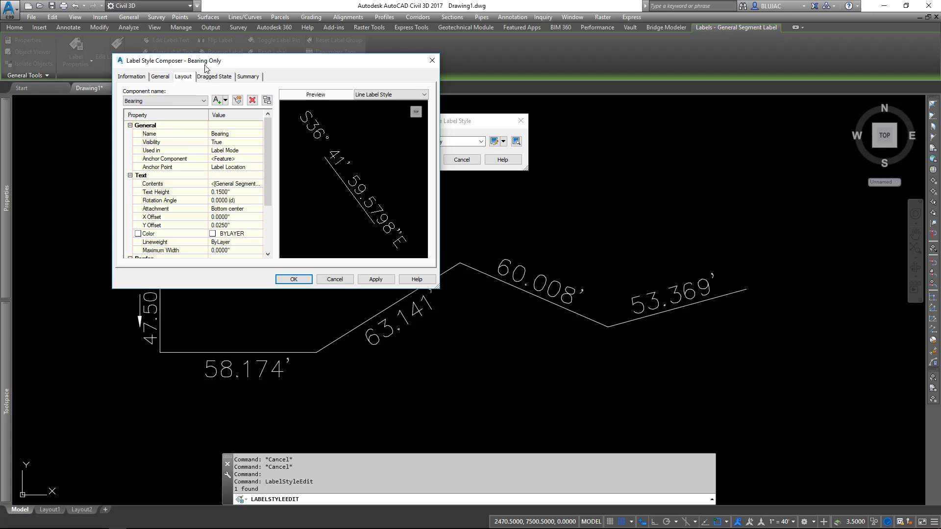
- Examine the Bearing Only style's information, layout, summary and general settings
click(141, 78)
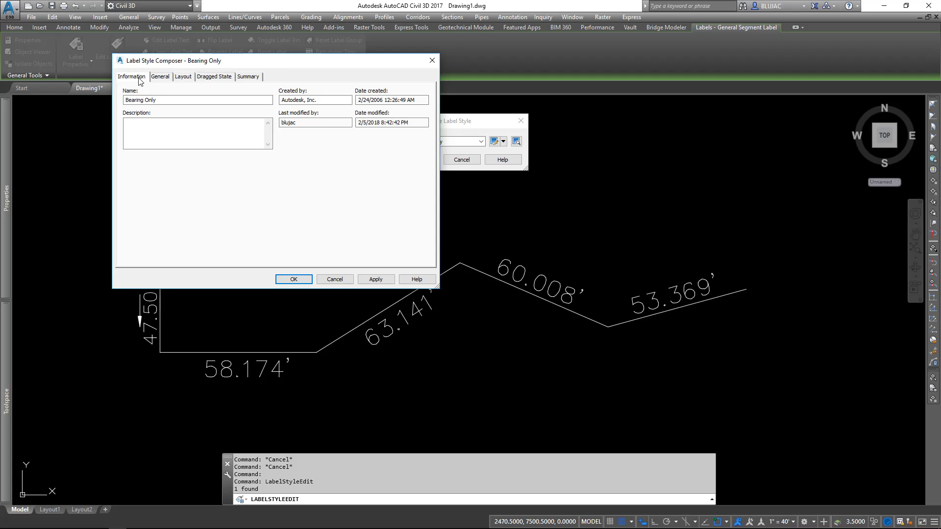
click(186, 79)
click(248, 77)
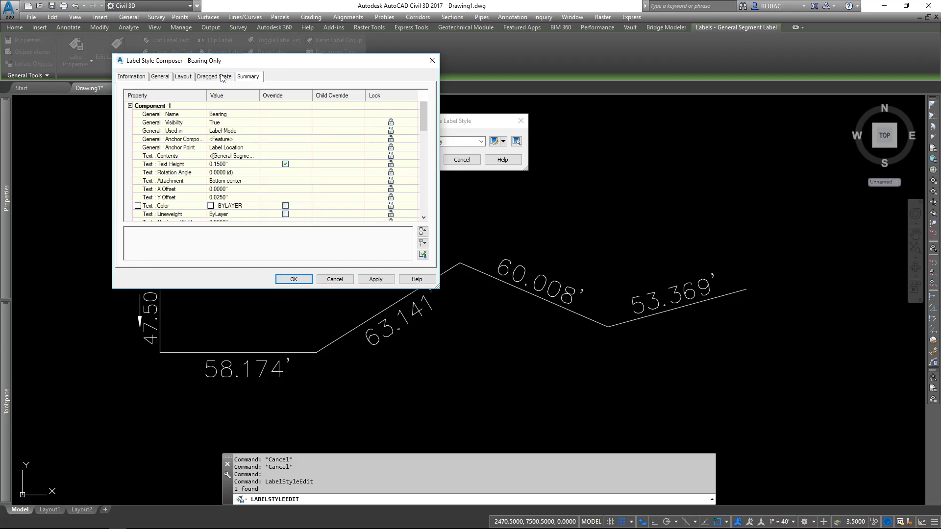
click(142, 79)
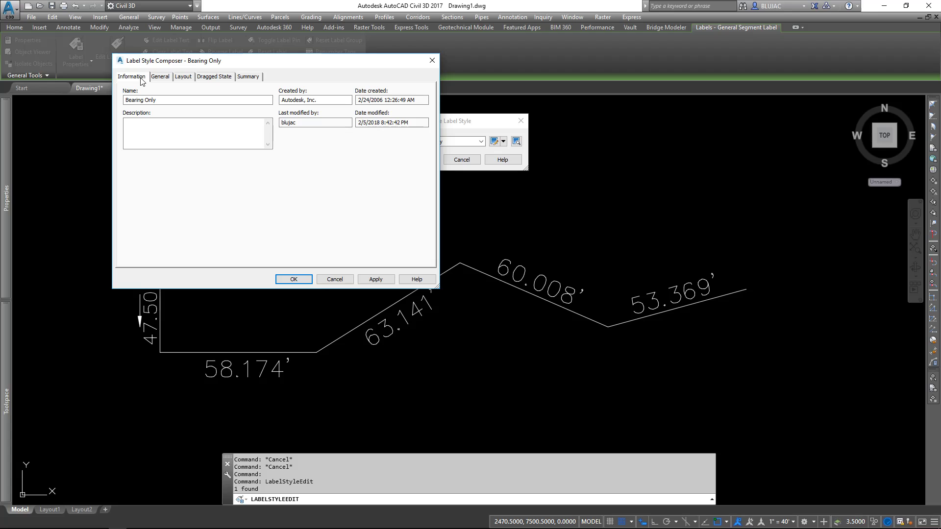
drag(185, 66, 223, 175)
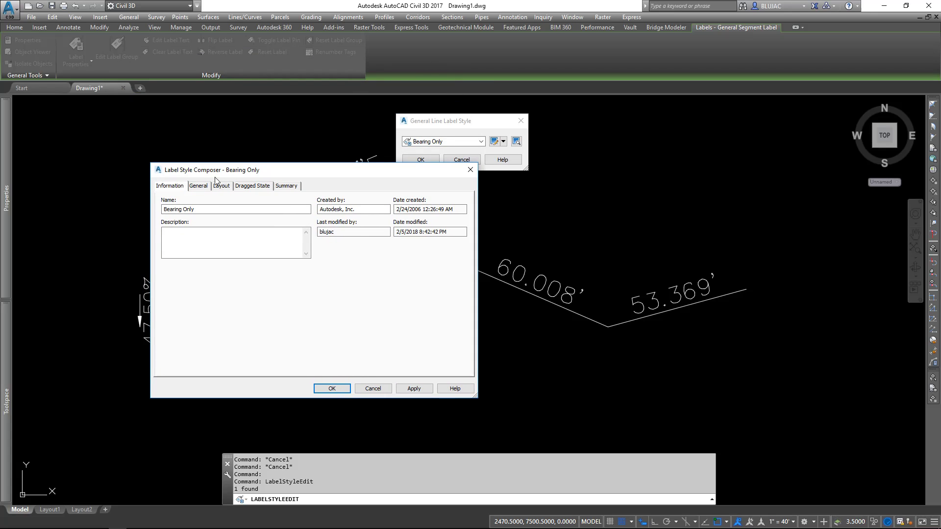
click(199, 186)
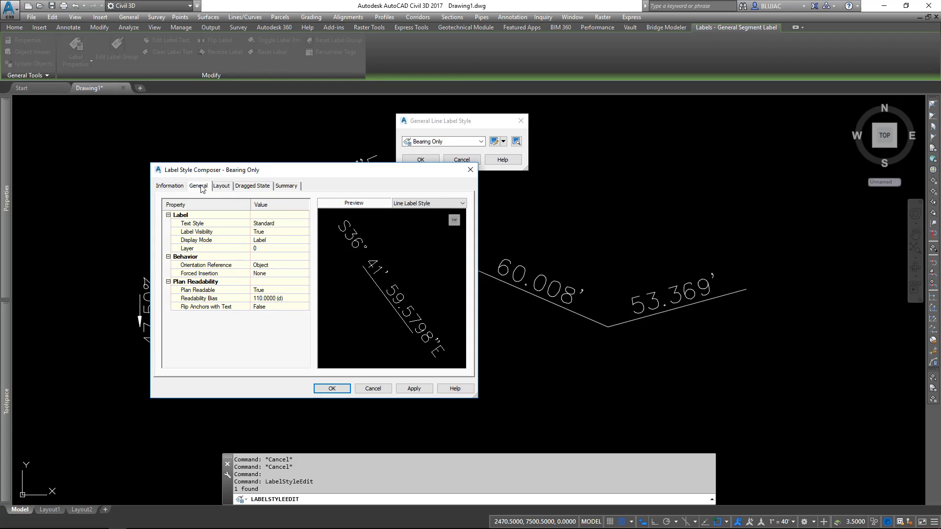
- Set the text height of the Bearing component in the label style's layout to 0.10"
click(231, 187)
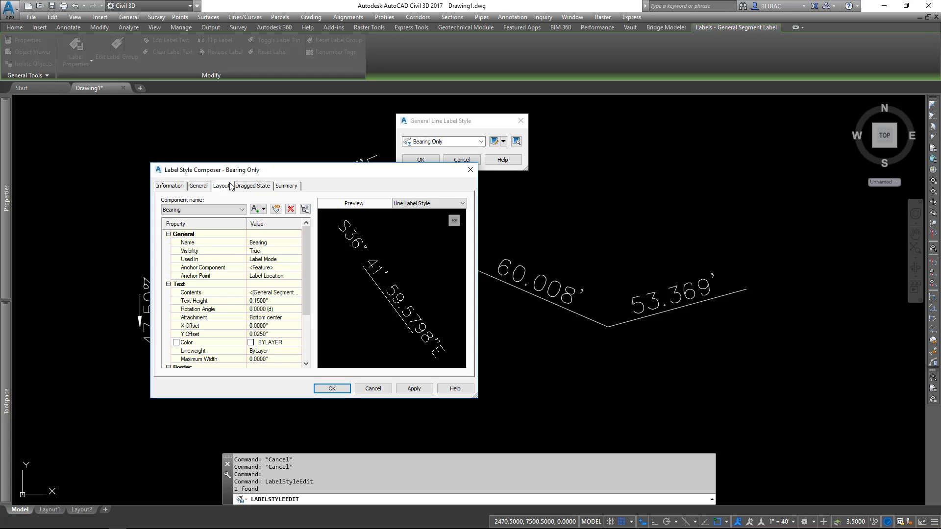
click(225, 208)
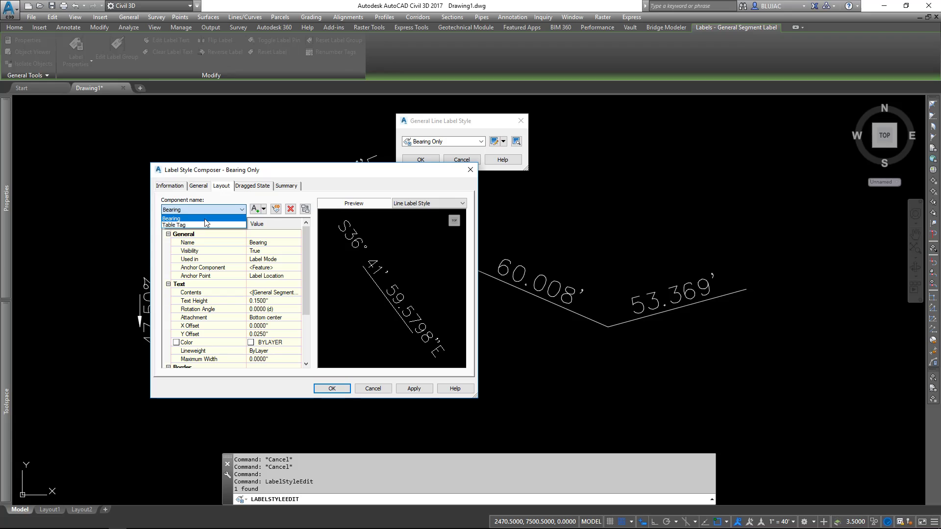
click(204, 219)
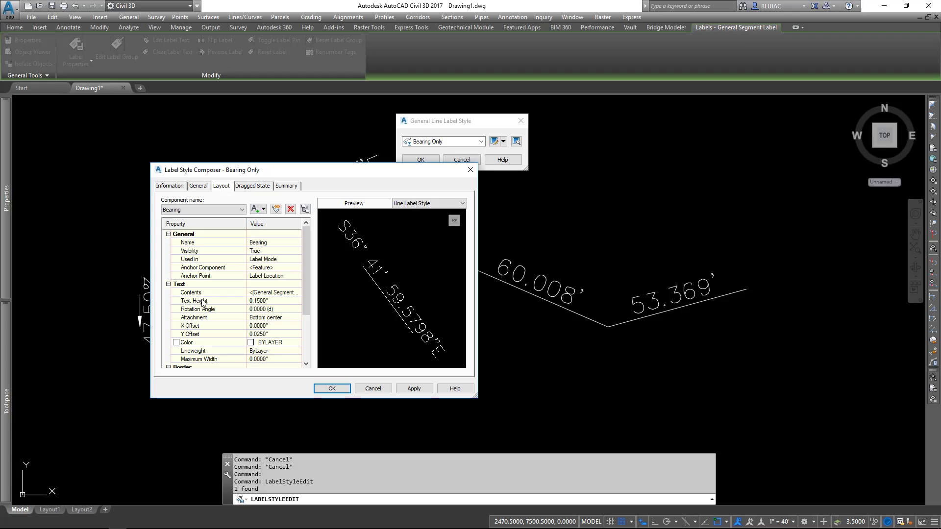
click(268, 302)
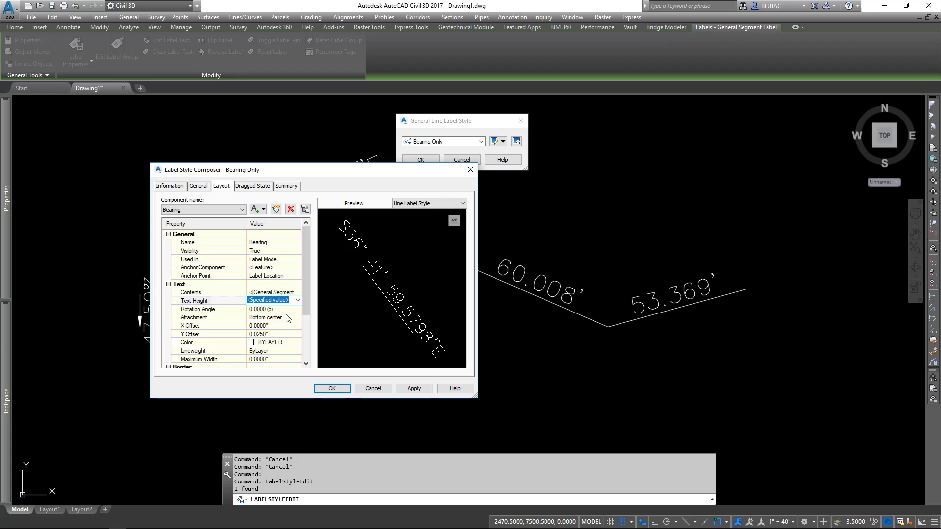
mouse_move(306, 279)
mouse_down()
mouse_move(301, 321)
mouse_move(303, 281)
mouse_up()
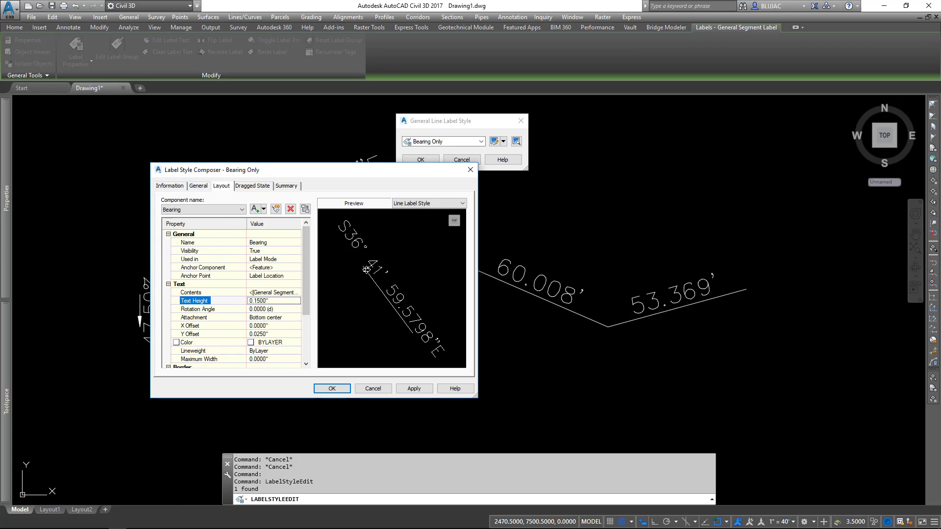
click(274, 300)
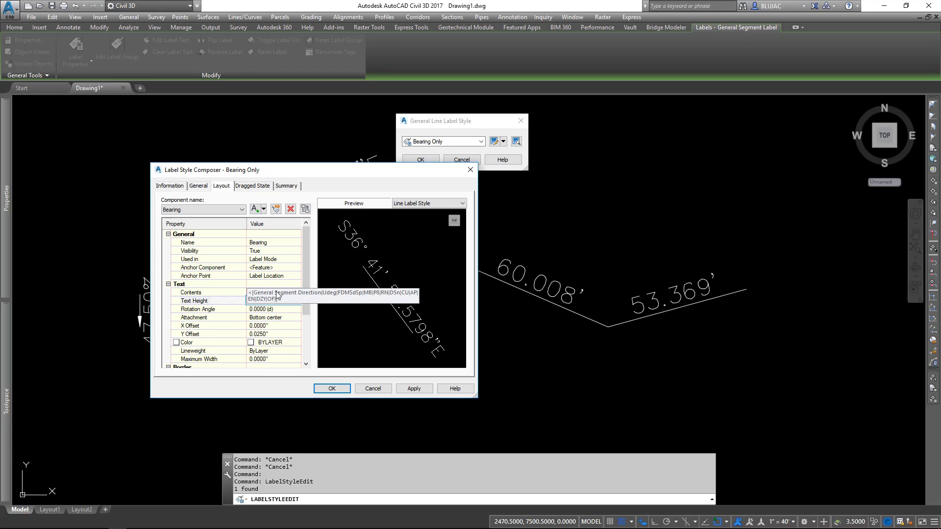
text(.1)
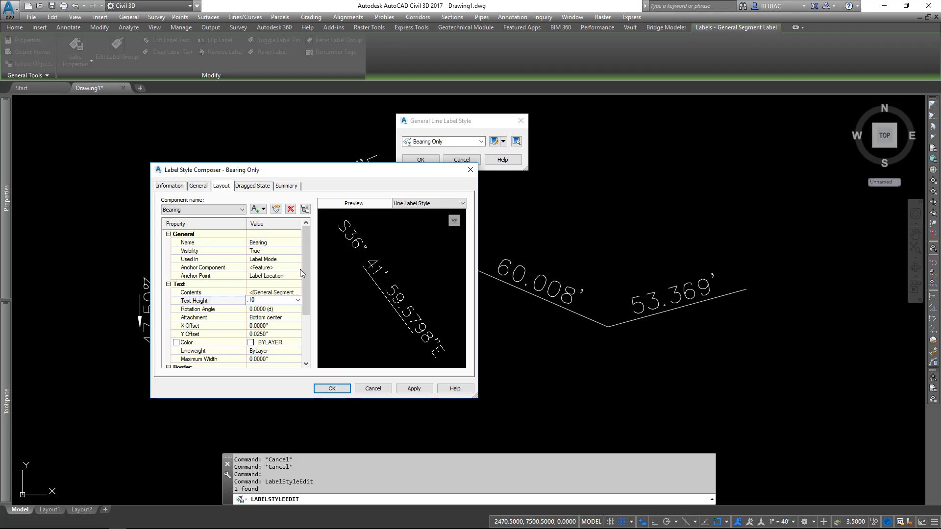
key(Return)
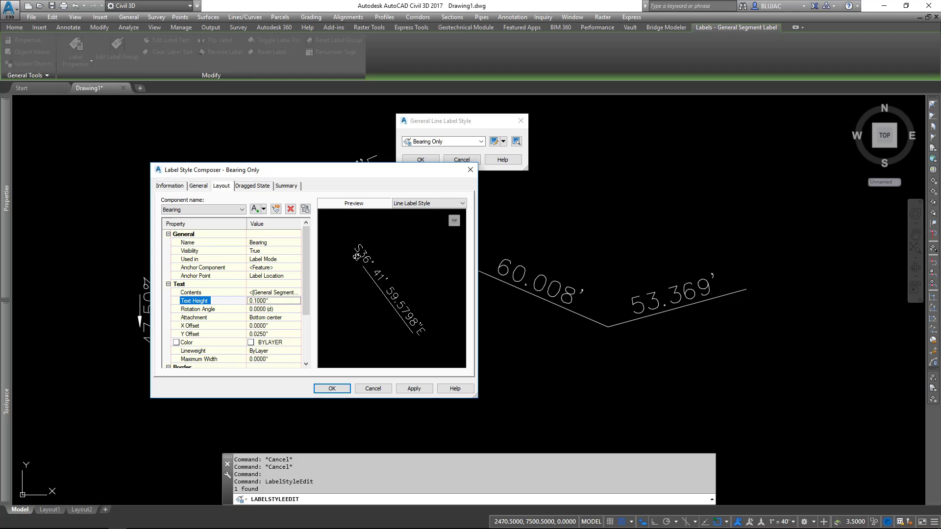
- Open the Bearing component's text contents and load its General Segment Direction expression for editing
click(191, 293)
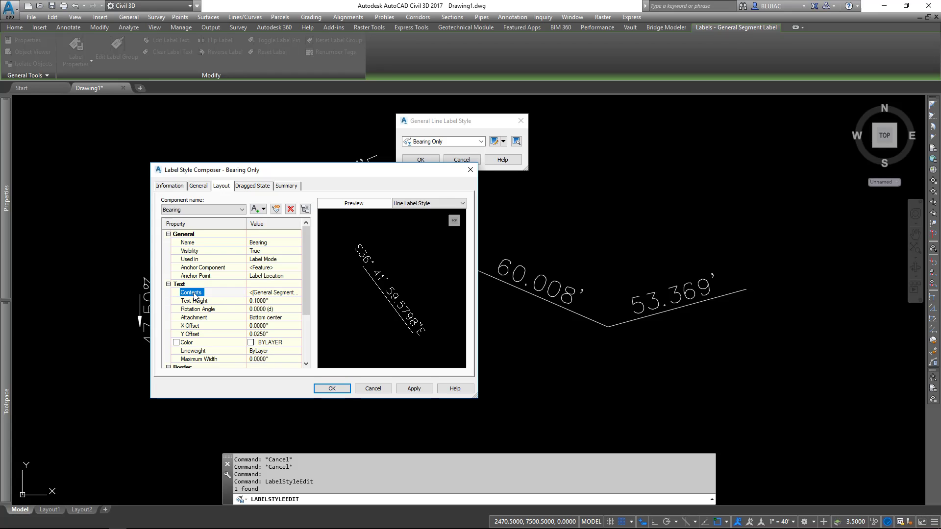
click(267, 294)
click(297, 292)
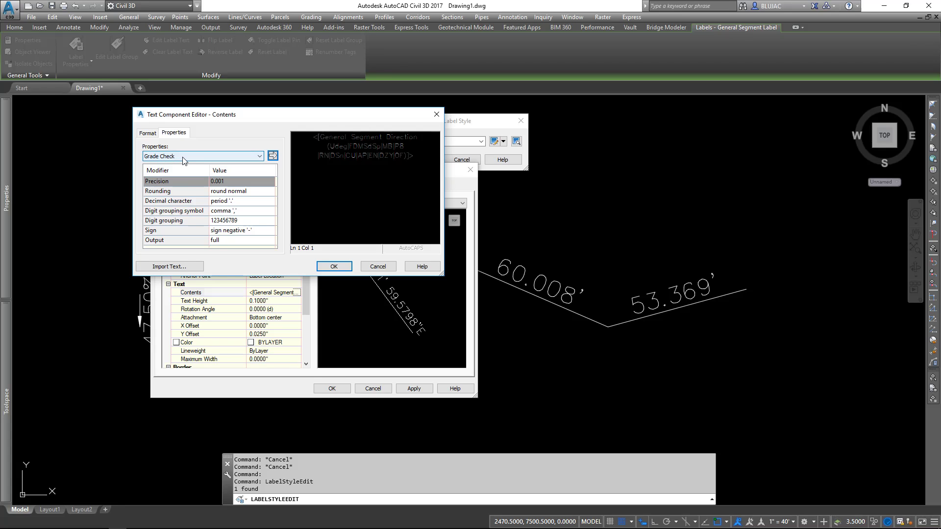
drag(279, 121, 171, 154)
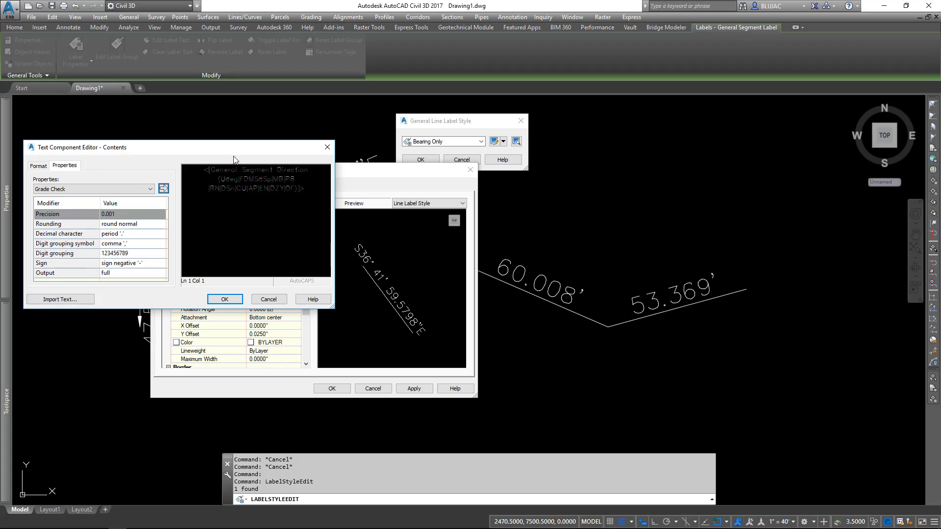
click(137, 186)
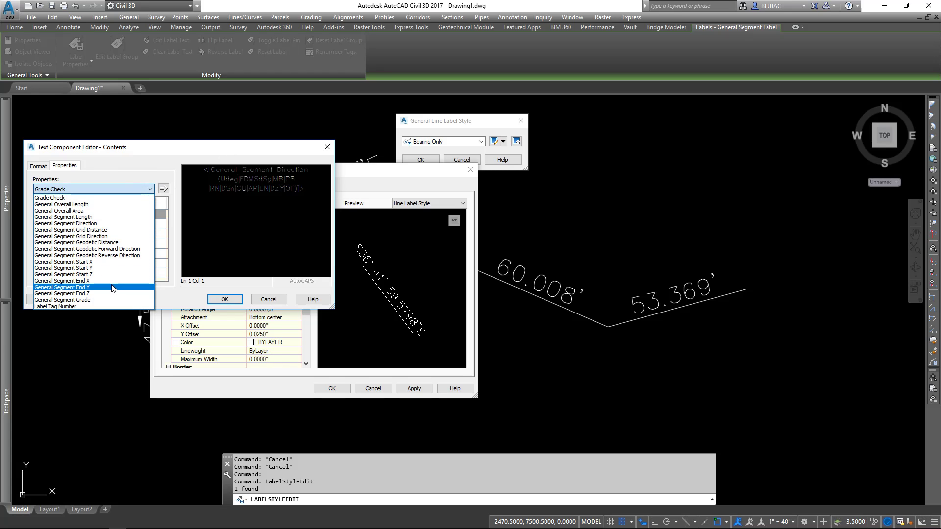
click(133, 179)
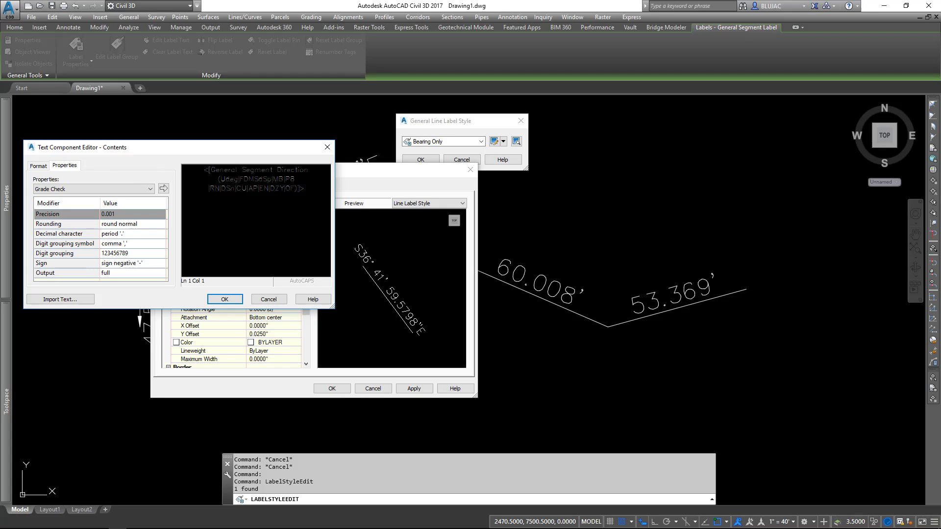
click(249, 177)
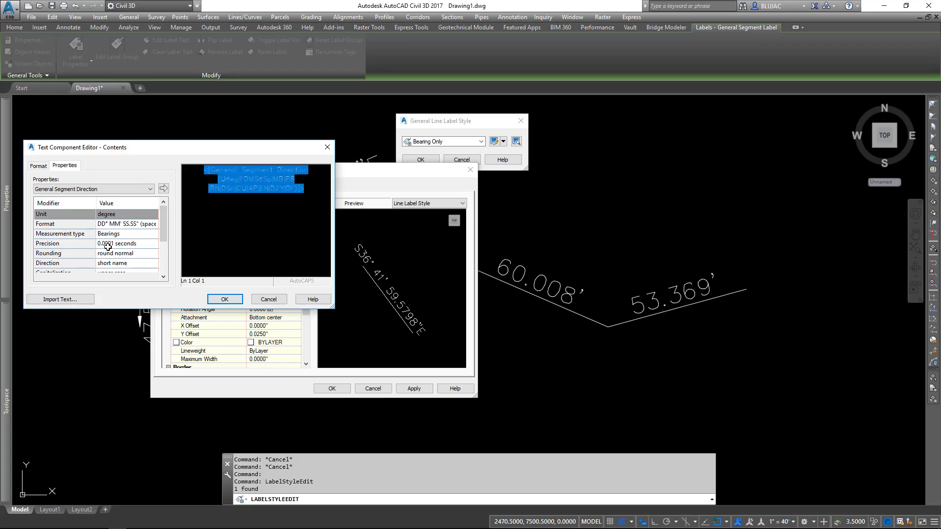
- Examine the unit options available for the General Segment Direction property
mouse_move(167, 216)
mouse_down()
mouse_move(165, 243)
mouse_move(170, 220)
mouse_up()
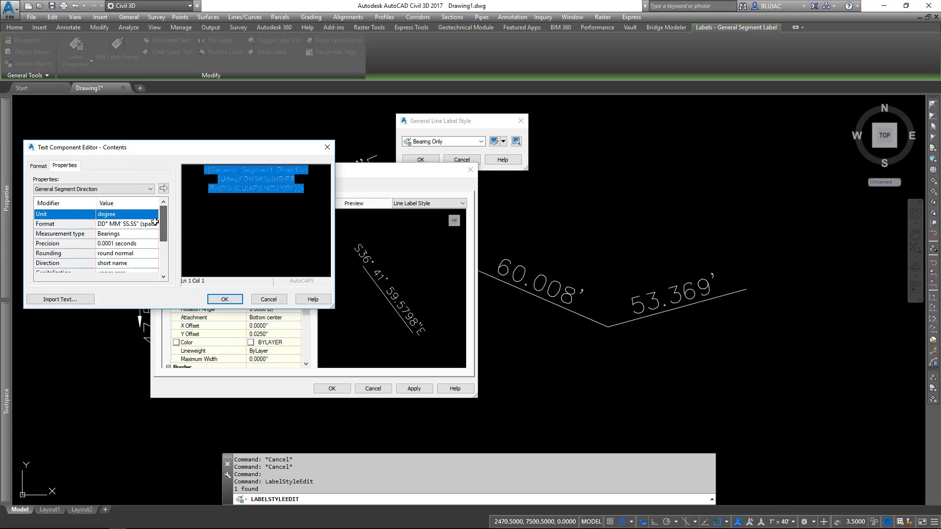
click(116, 216)
click(121, 219)
click(130, 215)
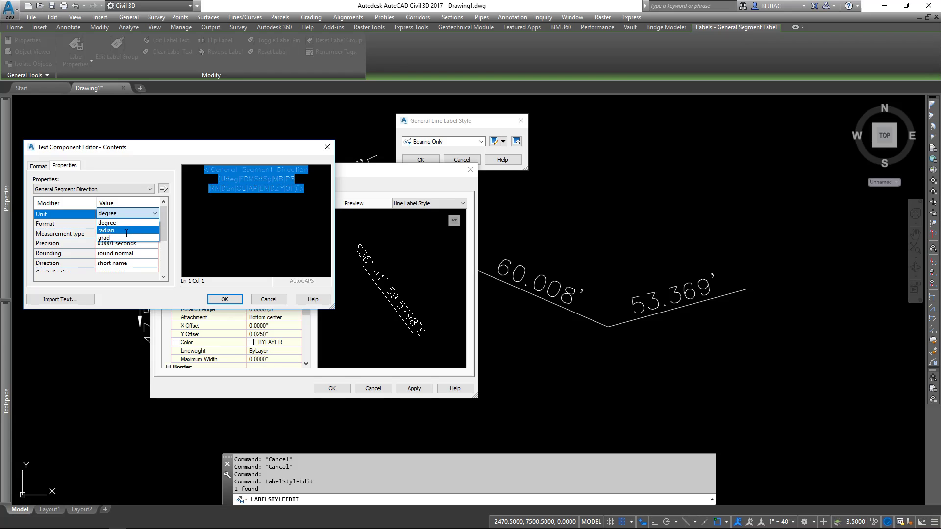
click(127, 215)
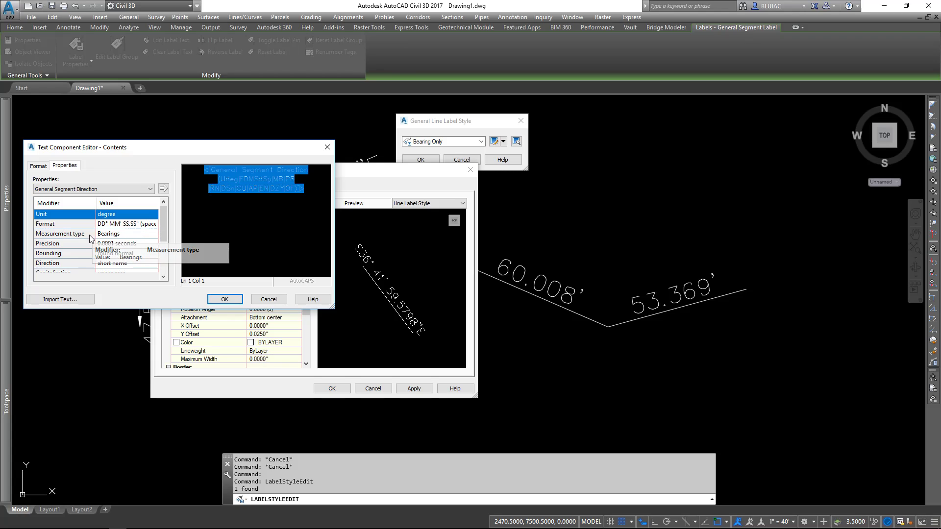
- Set the precision of the General Segment Direction property to 1 second and update the expression with it
click(124, 244)
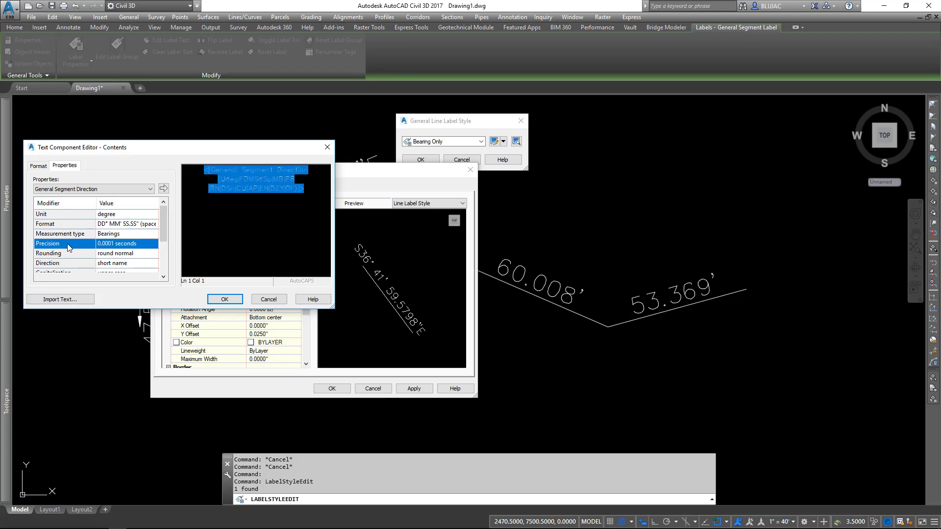
click(126, 244)
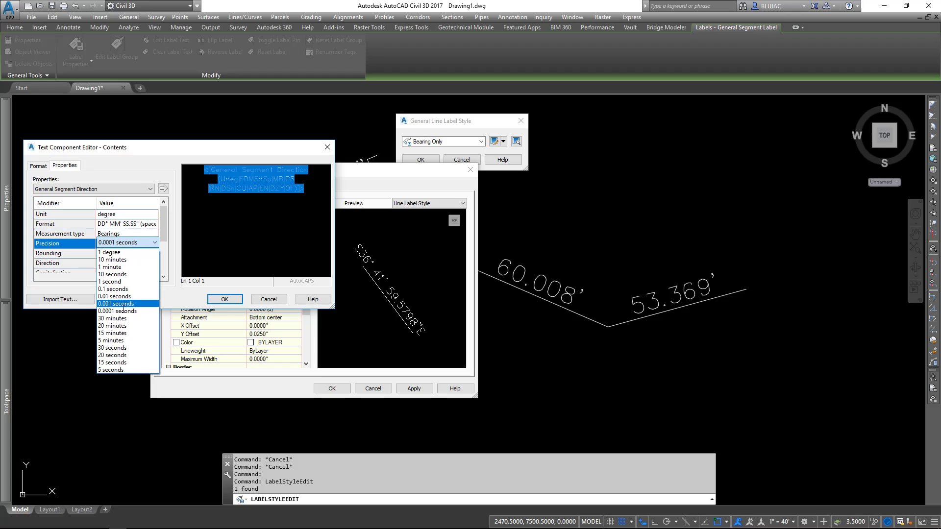
click(122, 282)
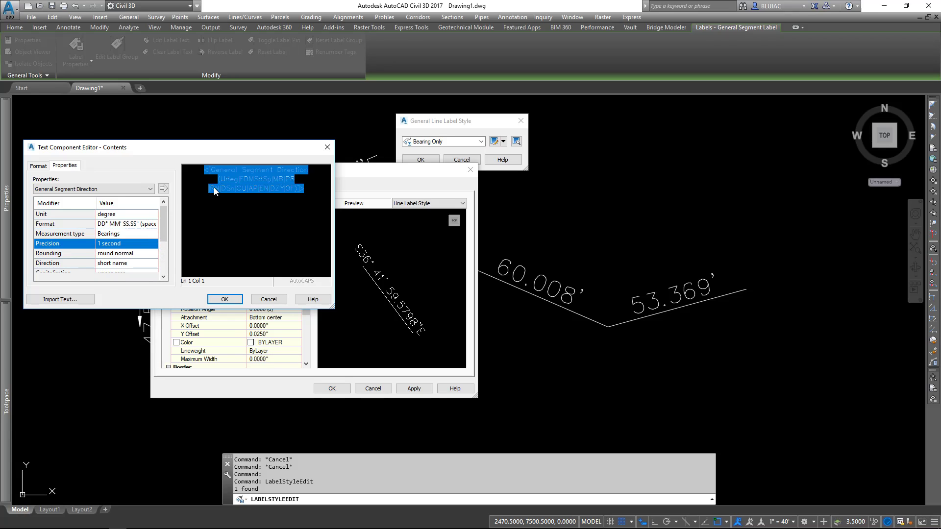
click(164, 188)
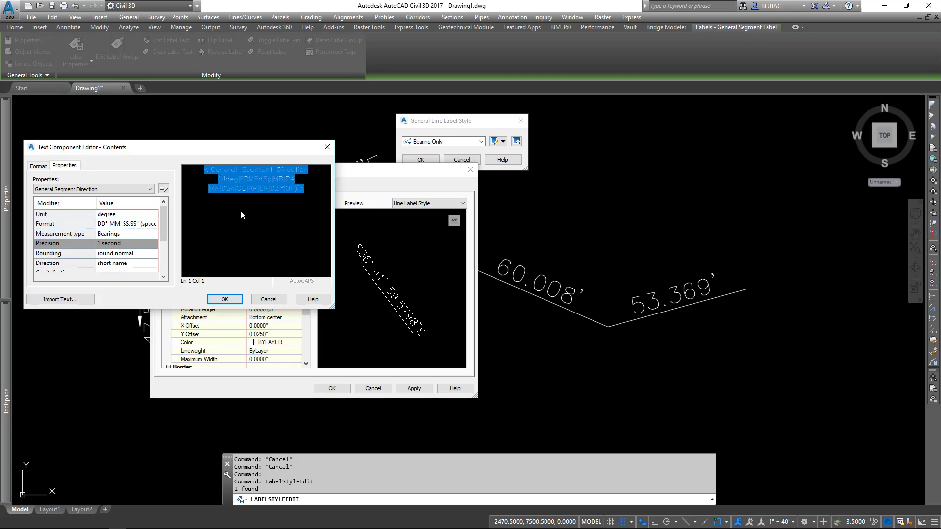
- Delete the direction expression and insert a new General Segment Direction expression with a precision of 0.1 seconds
click(304, 188)
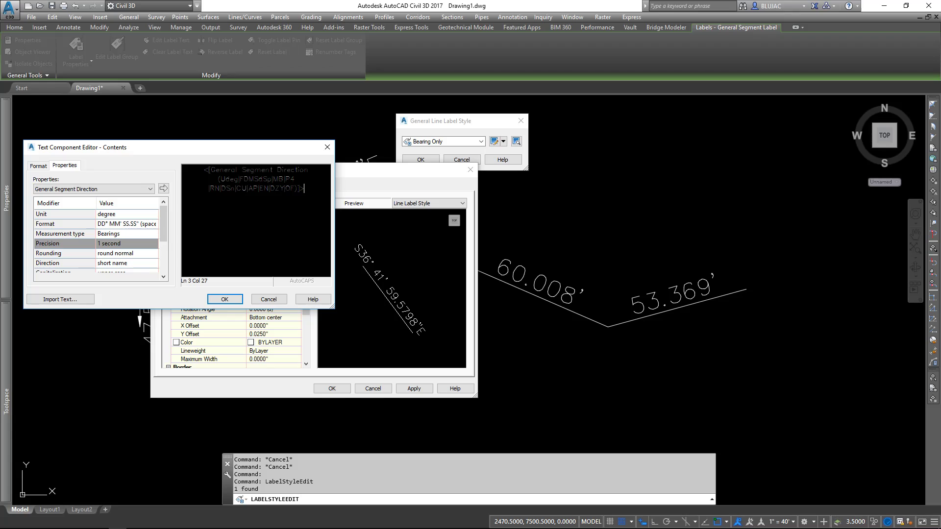
drag(305, 188, 204, 169)
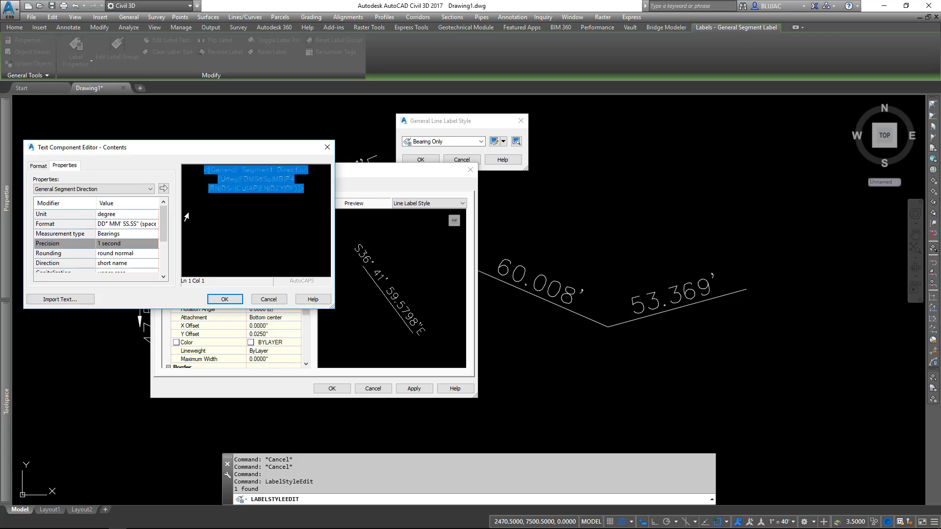
key(Delete)
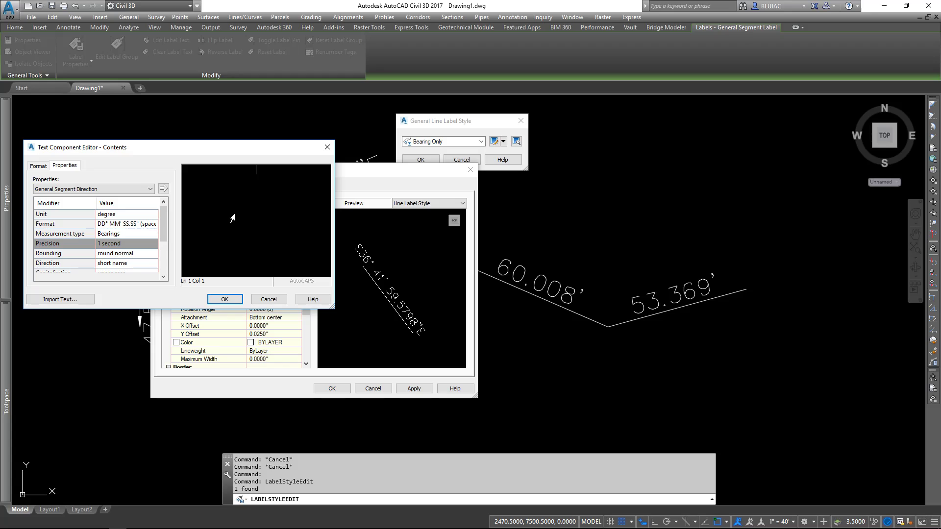
click(129, 244)
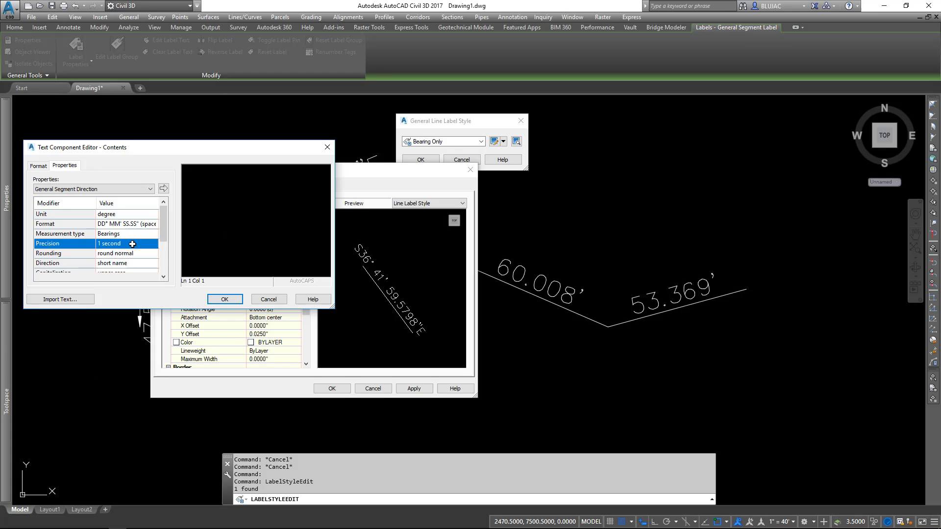
click(130, 243)
click(125, 289)
click(163, 189)
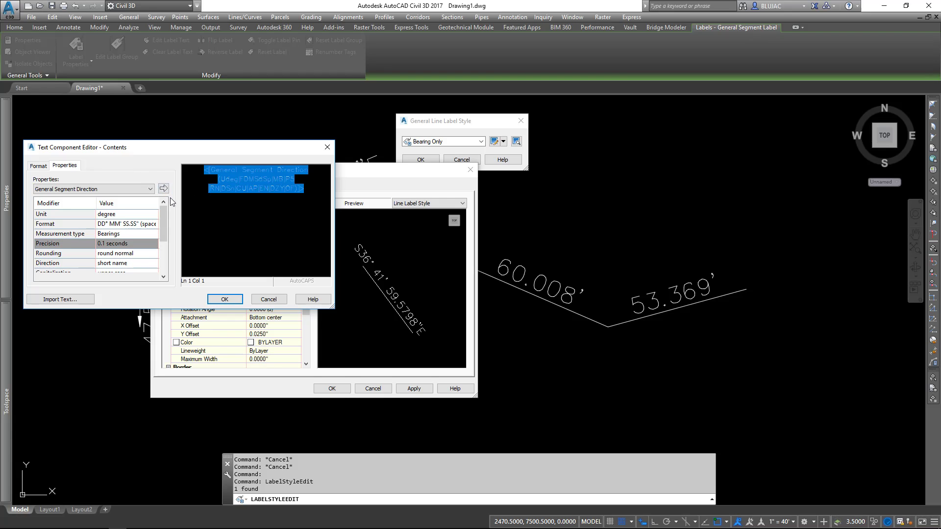
- Insert a second General Segment Direction expression behind the existing one and delete the duplicate
click(274, 204)
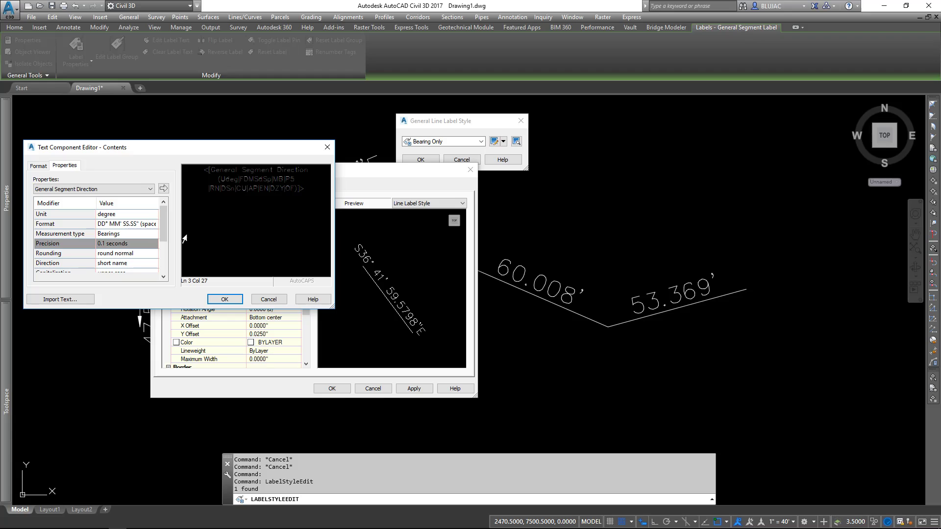
click(164, 189)
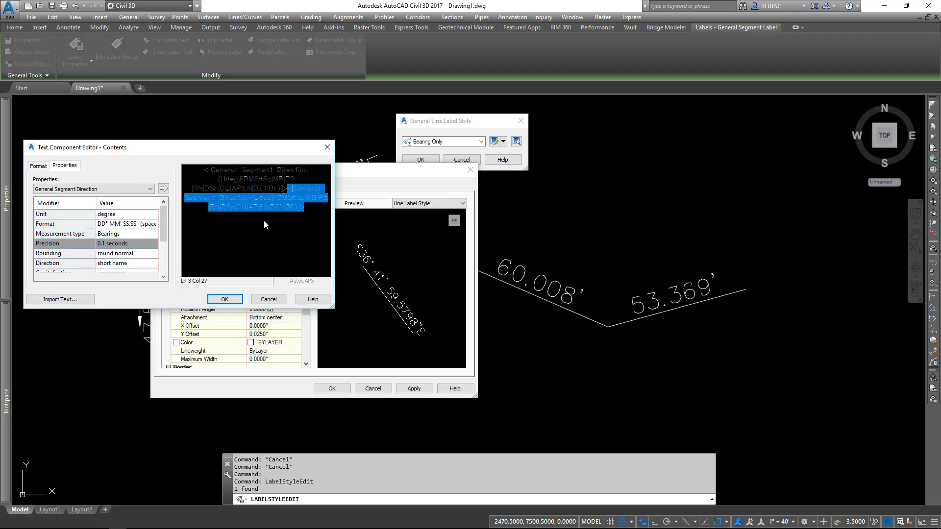
key(Delete)
click(255, 188)
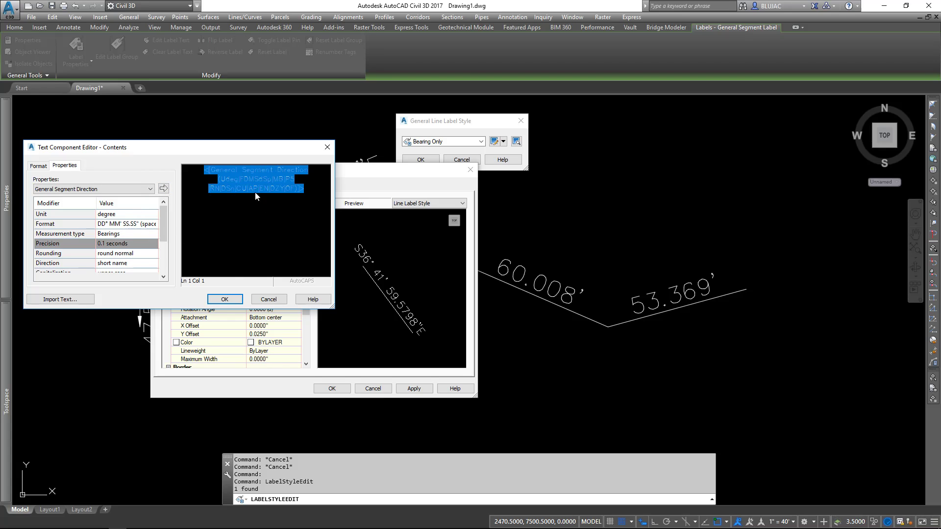
- Accept the edited contents and apply the Bearing Only style changes to the bearing label in the drawing
click(222, 300)
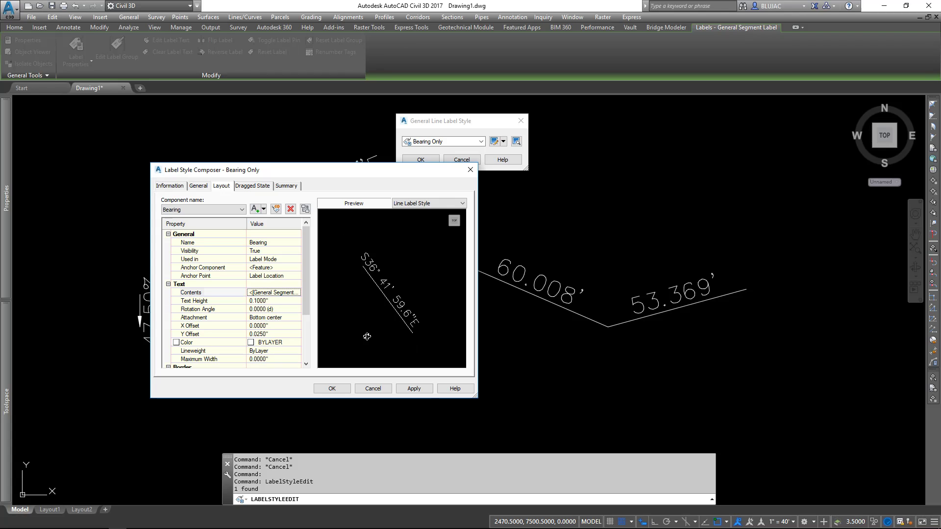
click(336, 387)
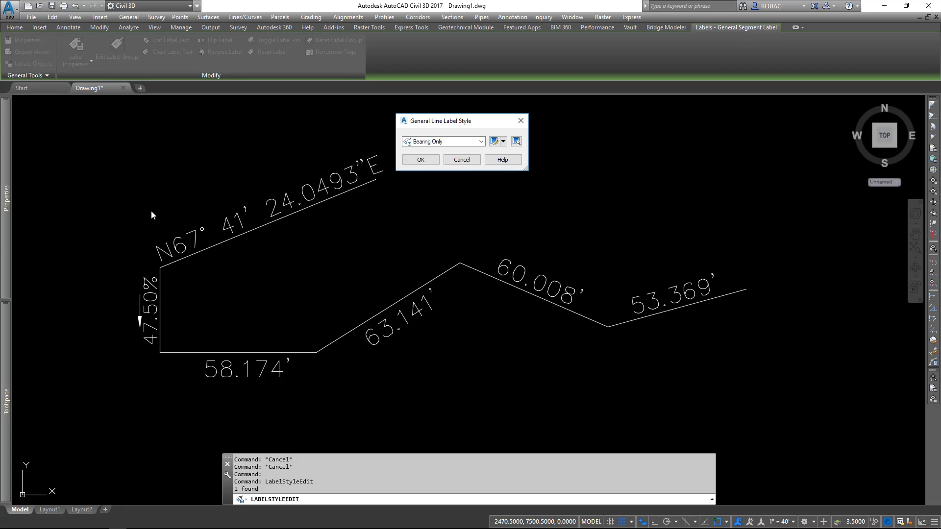
click(417, 160)
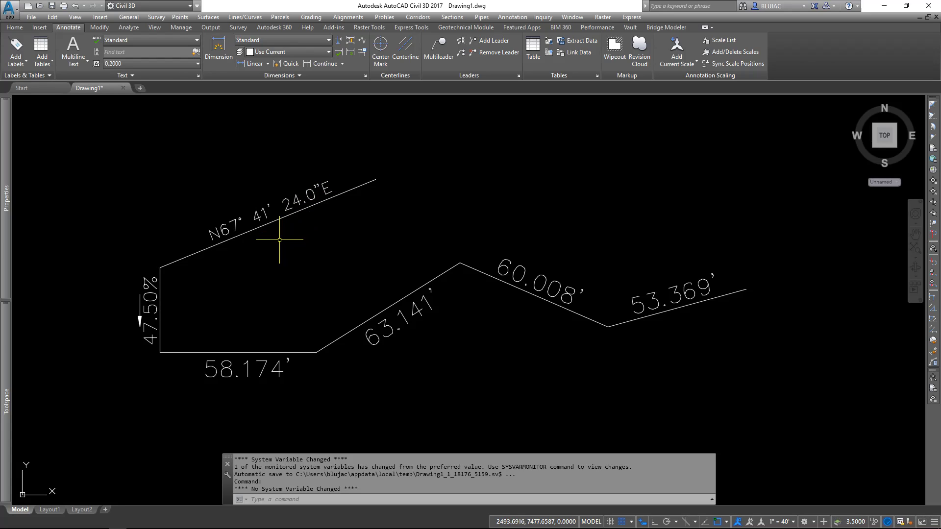
click(152, 307)
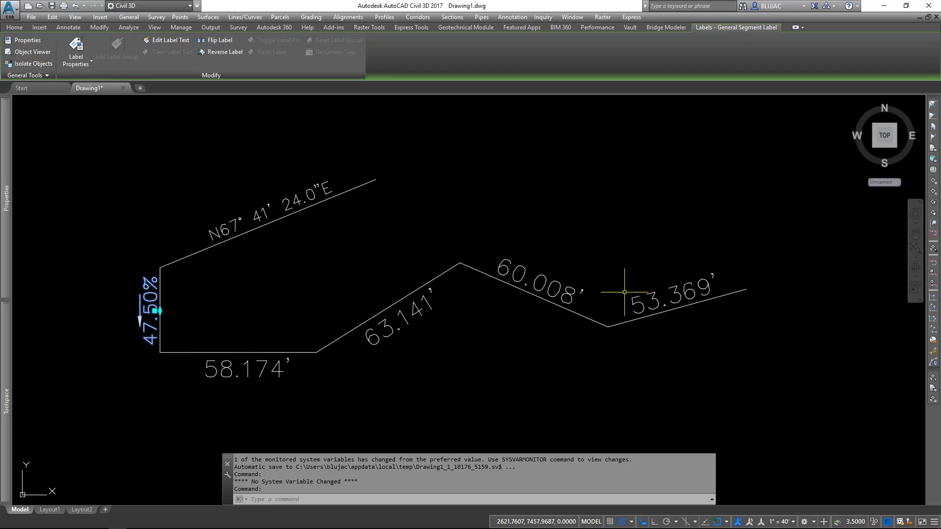
click(327, 296)
key(Escape)
key(Escape)
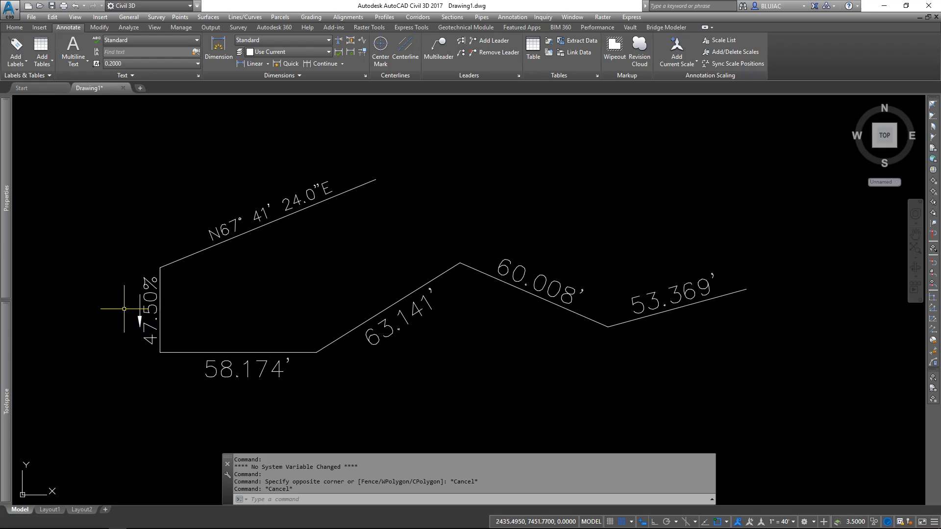
- Select the grade label on the vertical line and check its general line label style in the object properties
click(148, 280)
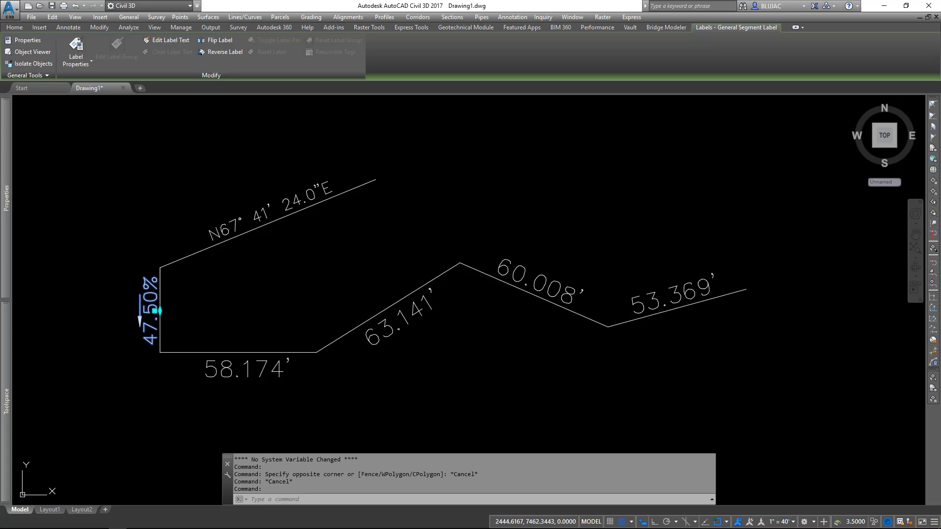
right_click(74, 212)
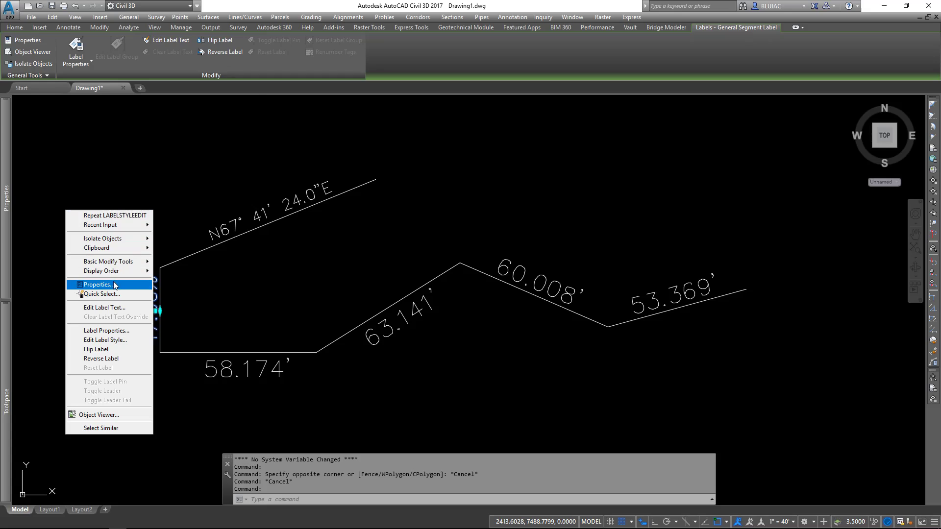
click(98, 284)
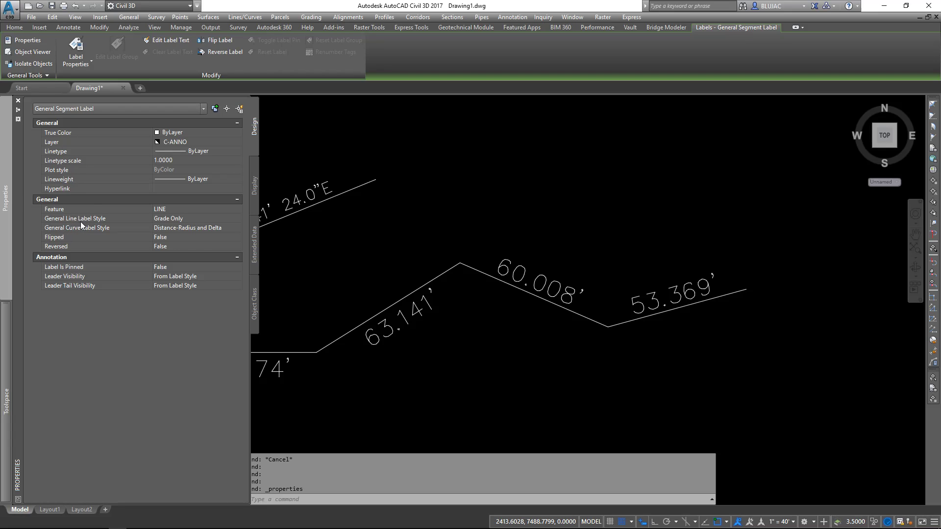
click(179, 218)
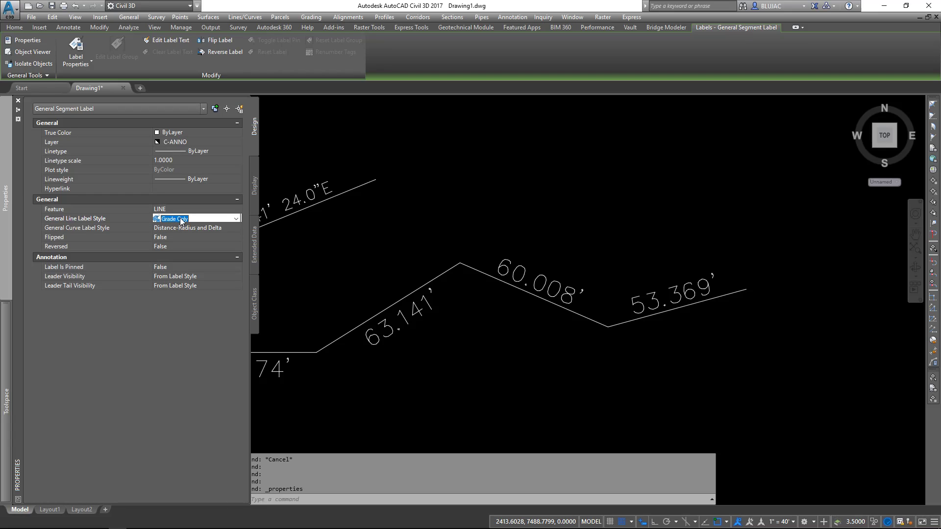
click(291, 236)
key(Escape)
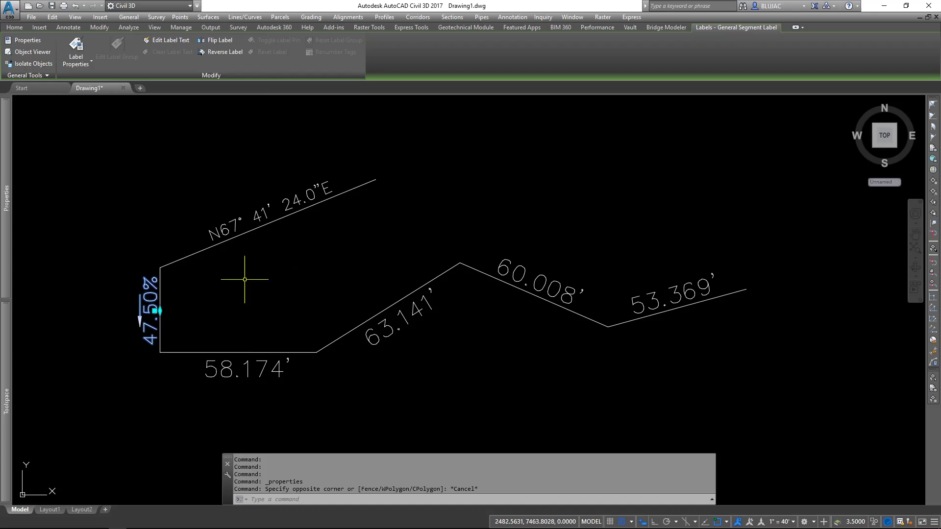
- Open the Grade Only style for editing through the object properties of the grade label on the vertical line
middle_drag(208, 295, 422, 288)
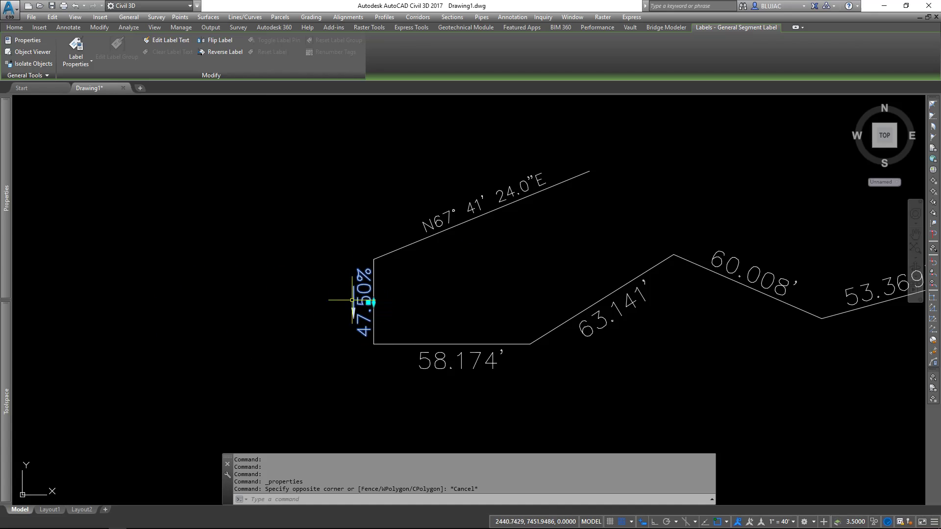
right_click(253, 301)
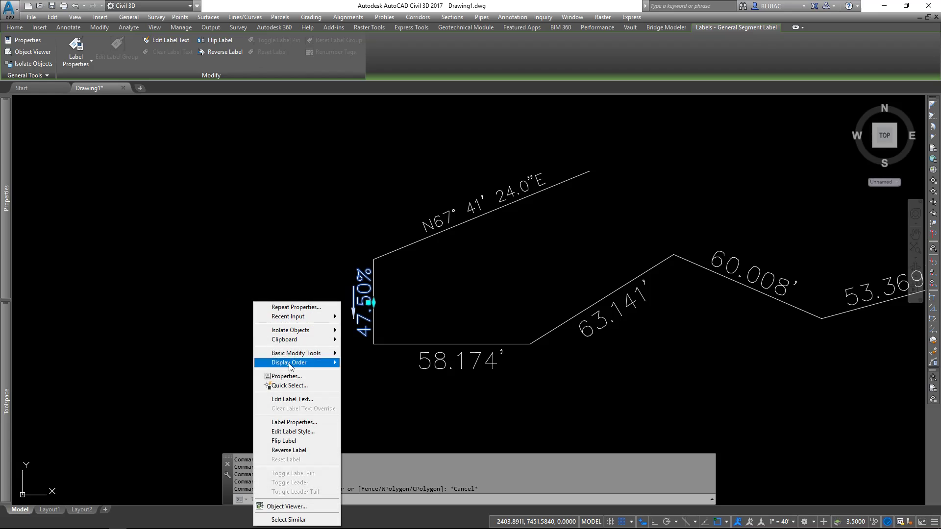
click(267, 377)
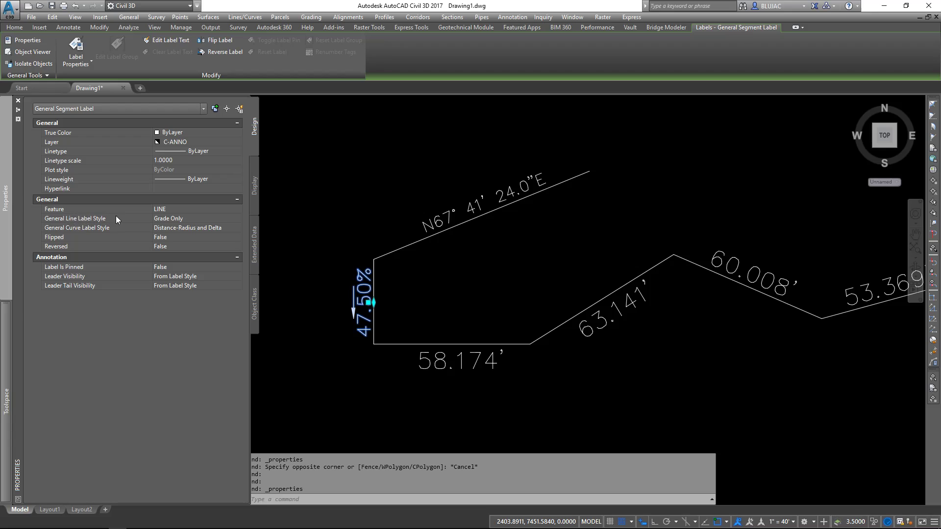
click(192, 218)
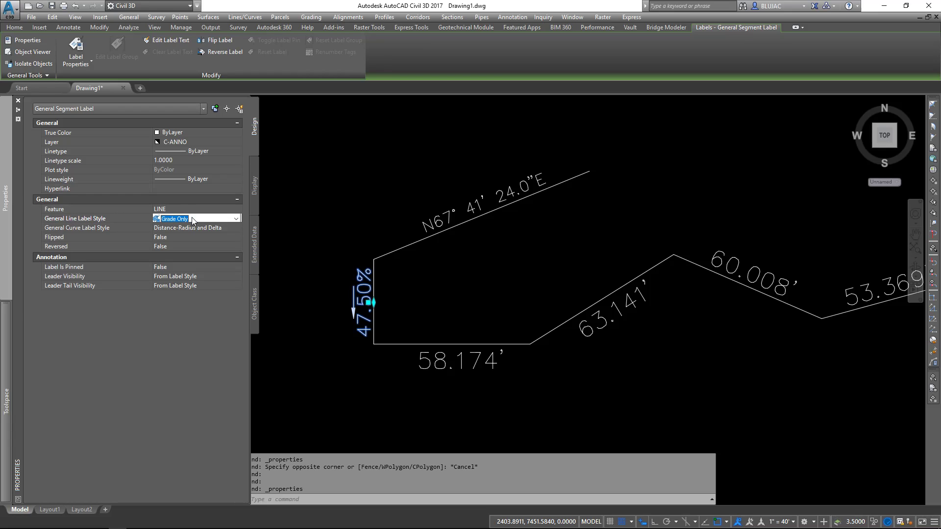
click(237, 219)
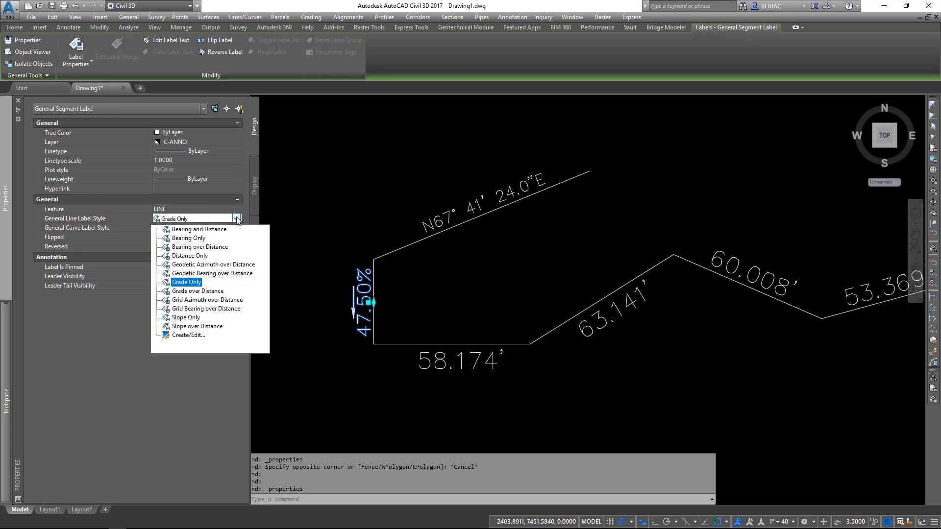
click(193, 337)
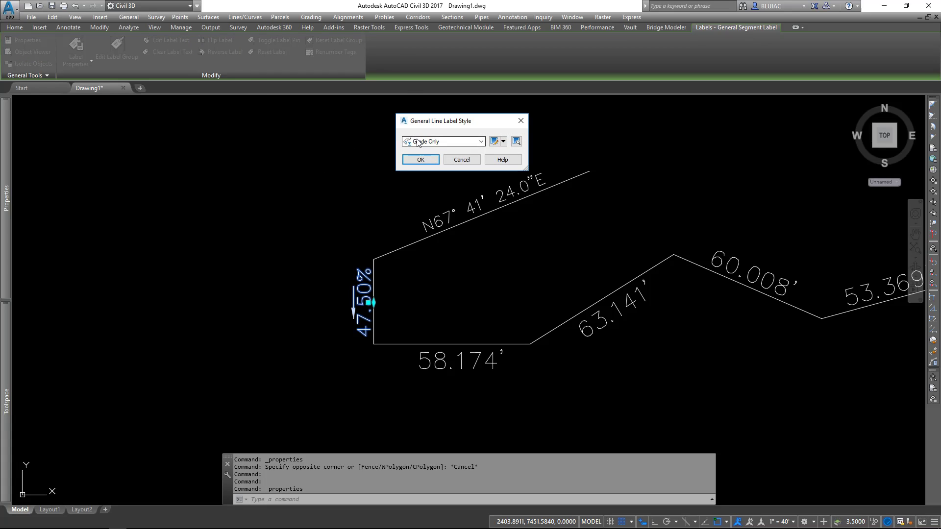
click(503, 142)
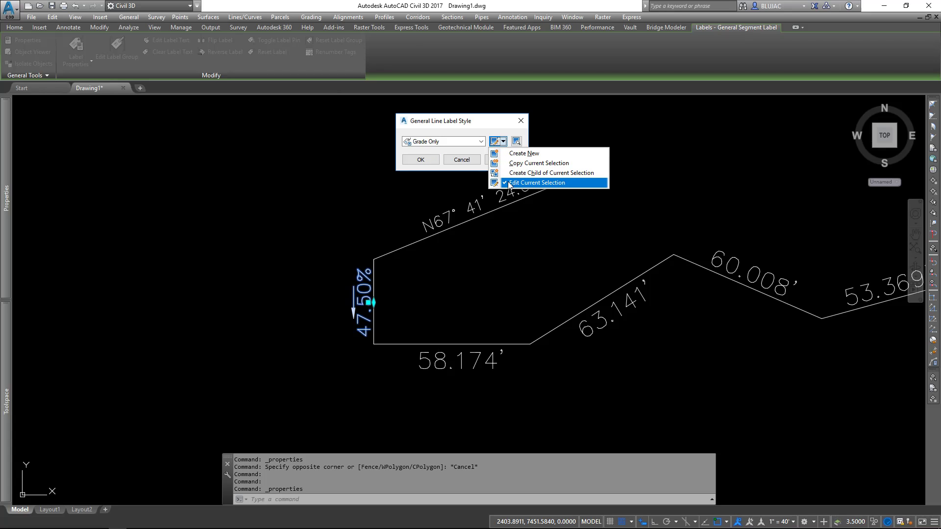
click(525, 183)
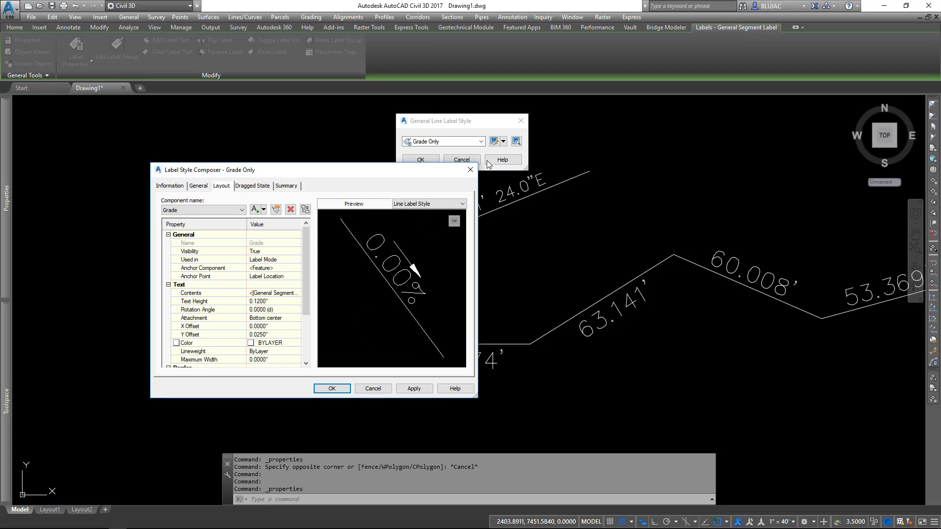
- Try the Dot small arrow head style on the Arrow component, and switch it back to Closed filled
click(219, 211)
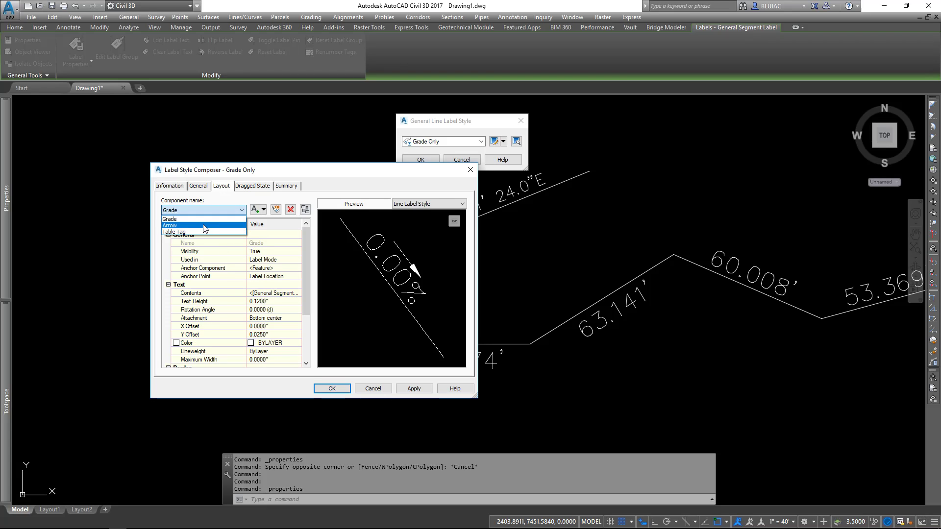
click(207, 226)
click(255, 293)
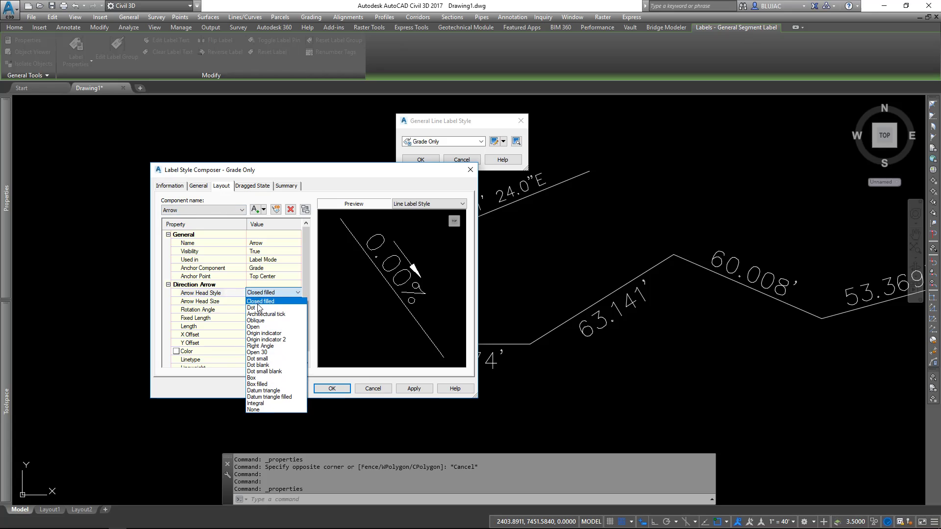
click(259, 359)
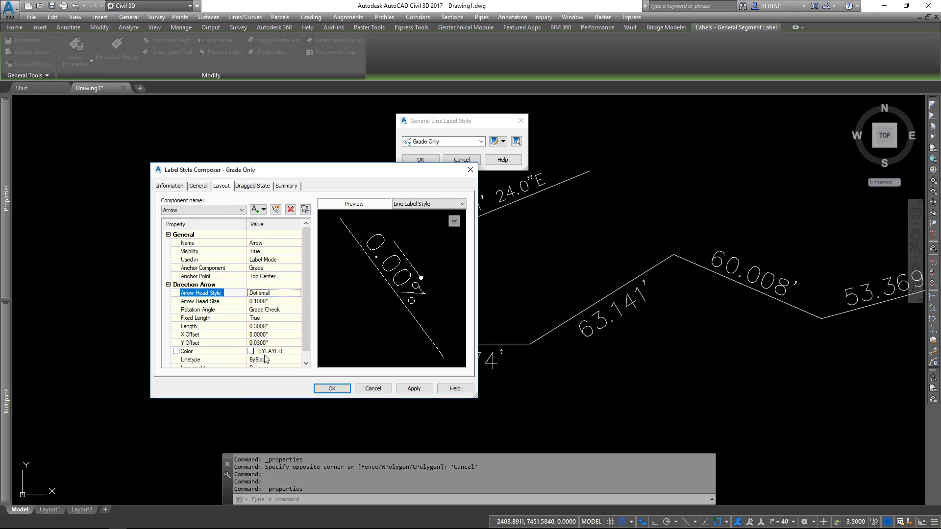
click(300, 293)
click(298, 293)
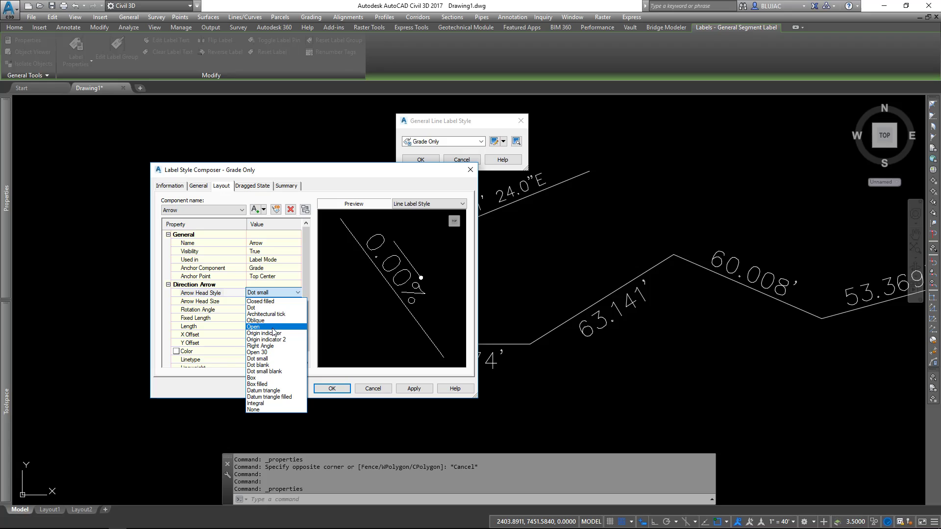
click(272, 301)
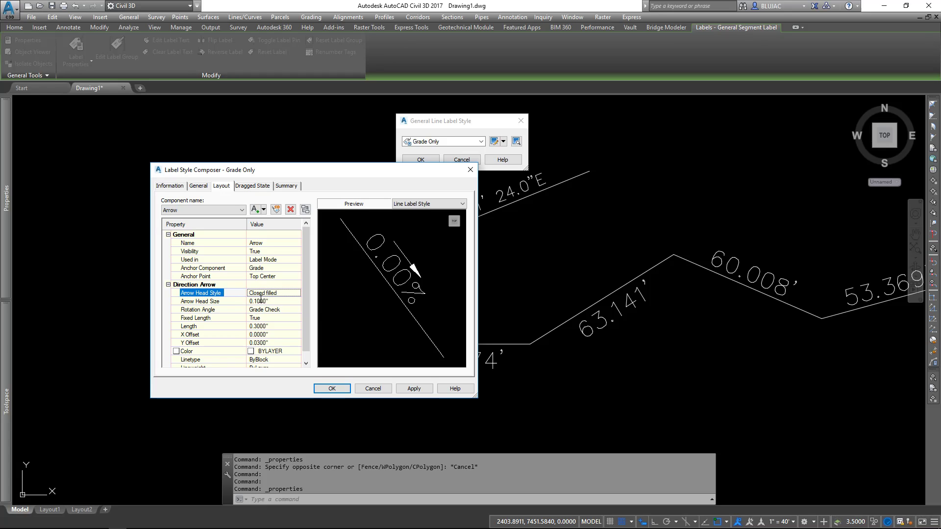
- Try arrow head sizes of 0.75" and 1" on the Arrow component, and set the size back to 0.1"
click(257, 303)
click(231, 316)
click(258, 302)
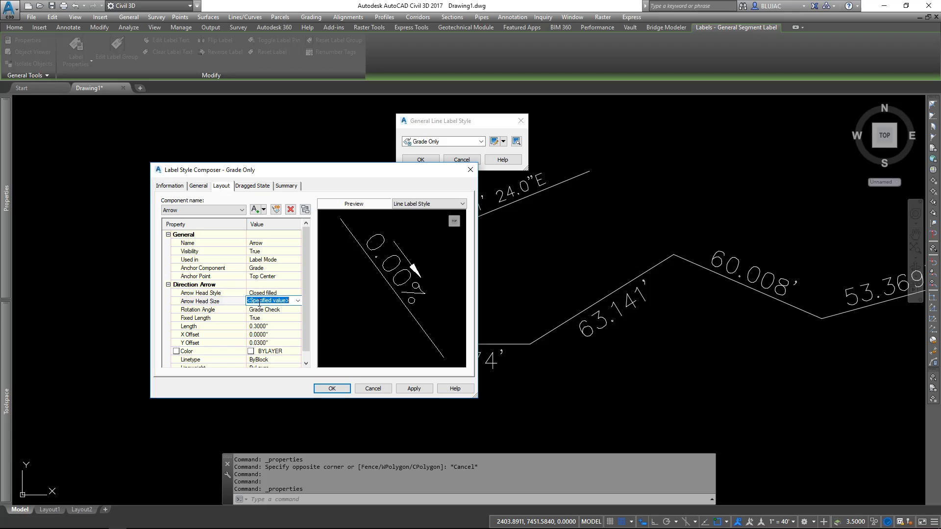
key(BackSpace)
click(266, 309)
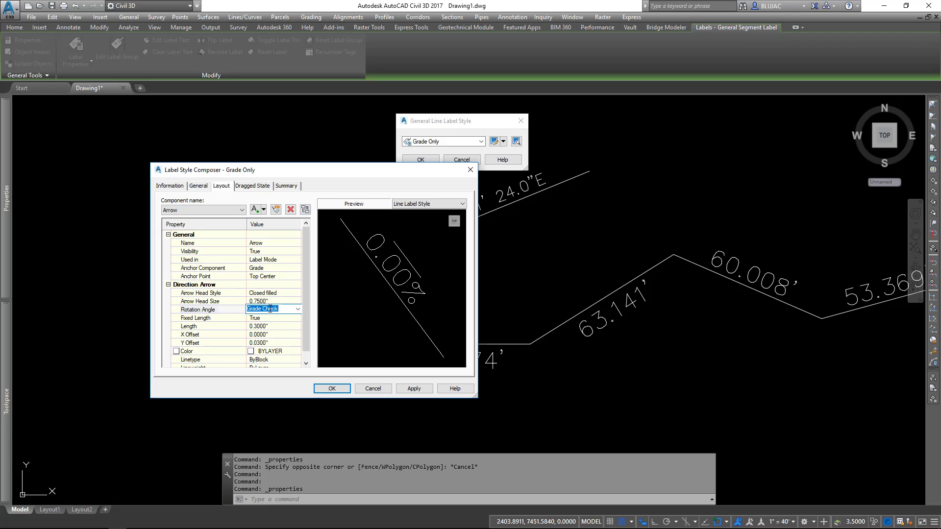
click(277, 300)
text(1)
key(Return)
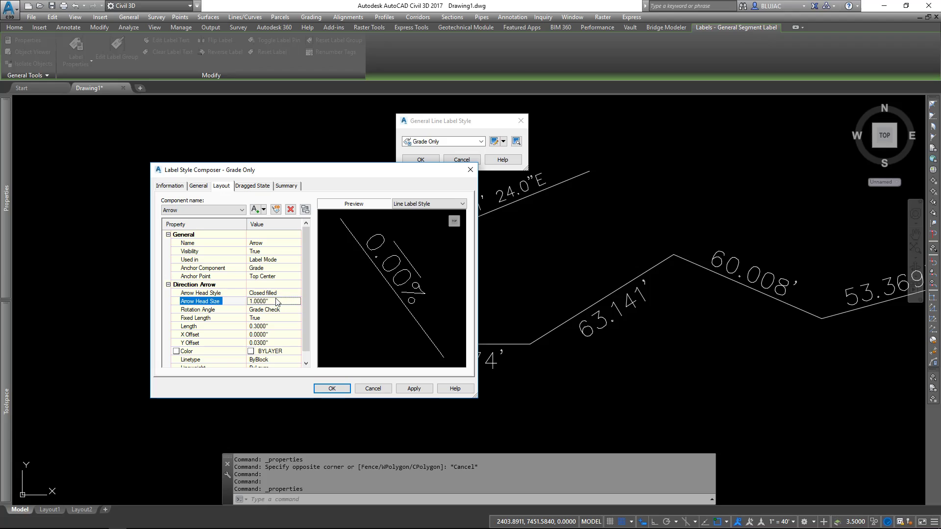
click(276, 301)
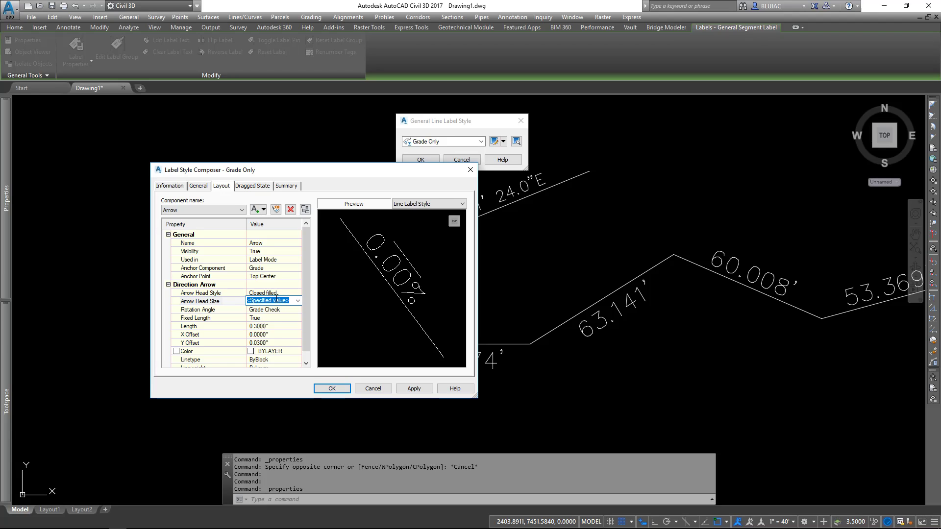
text(.1)
click(234, 293)
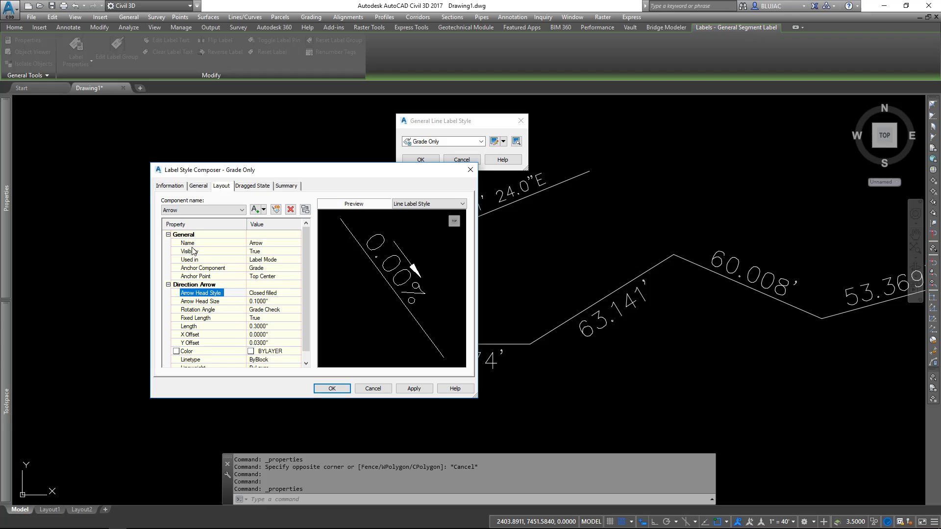
- Switch to the Grade component and set its text height to 0.1"
click(202, 208)
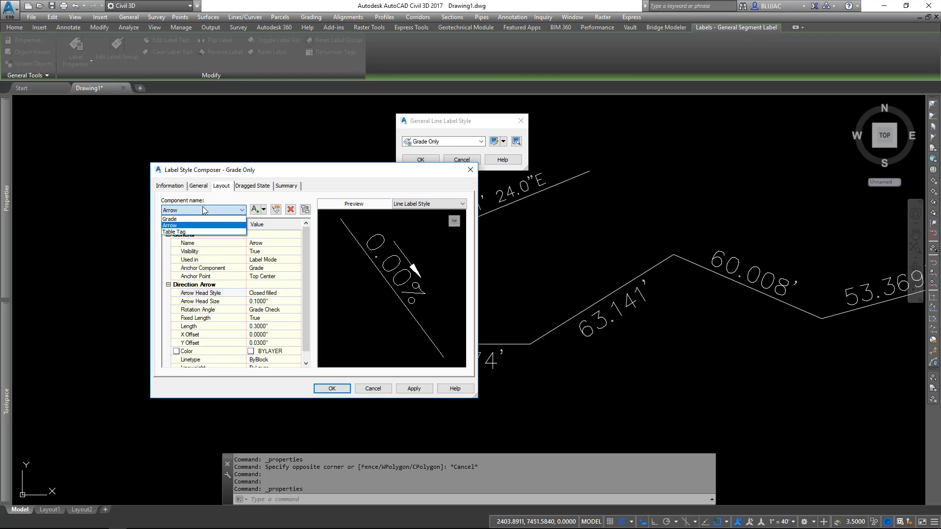
click(199, 220)
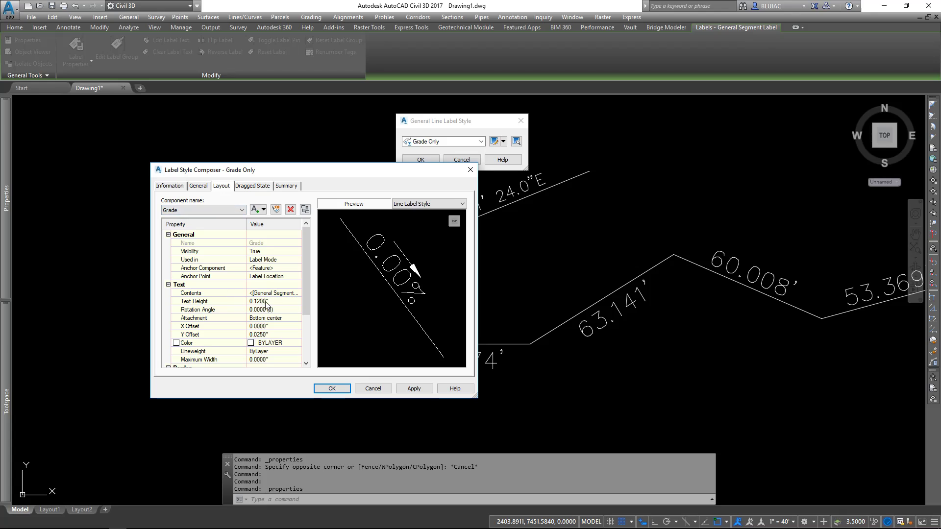
click(188, 210)
click(187, 228)
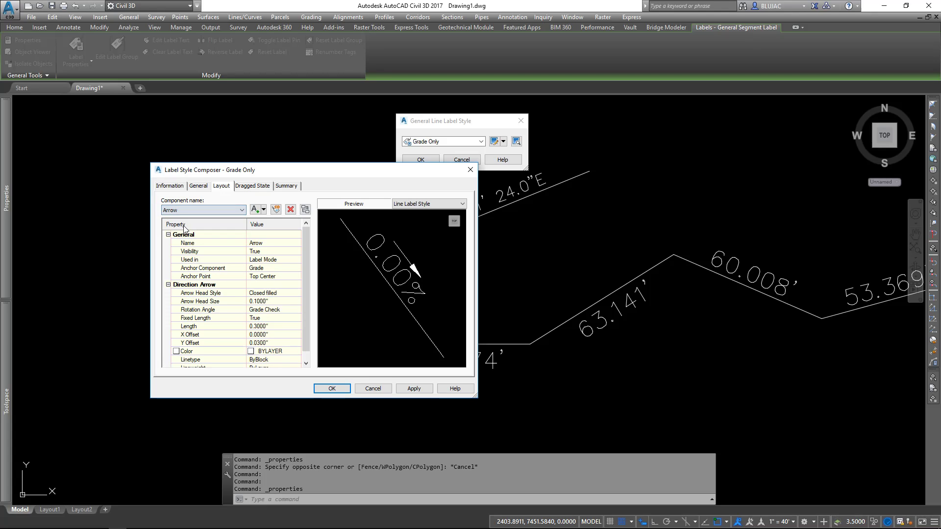
click(218, 211)
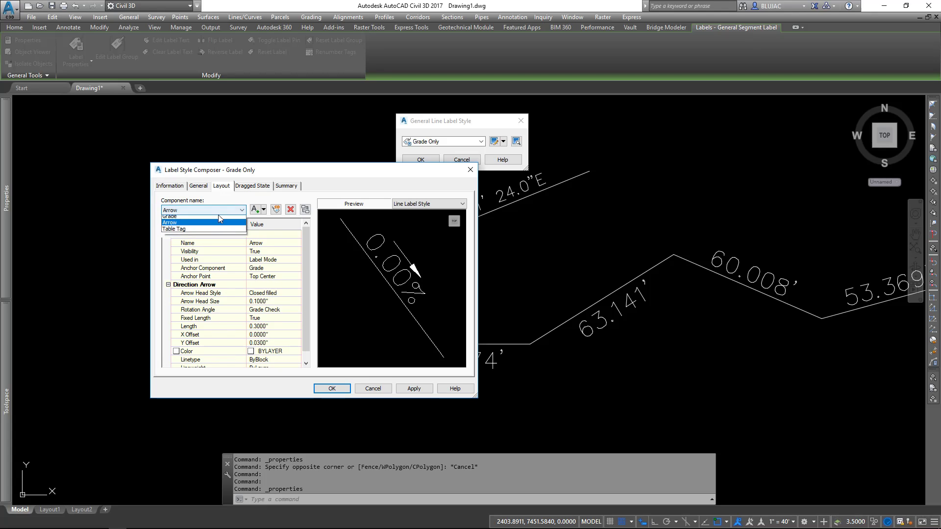
click(215, 223)
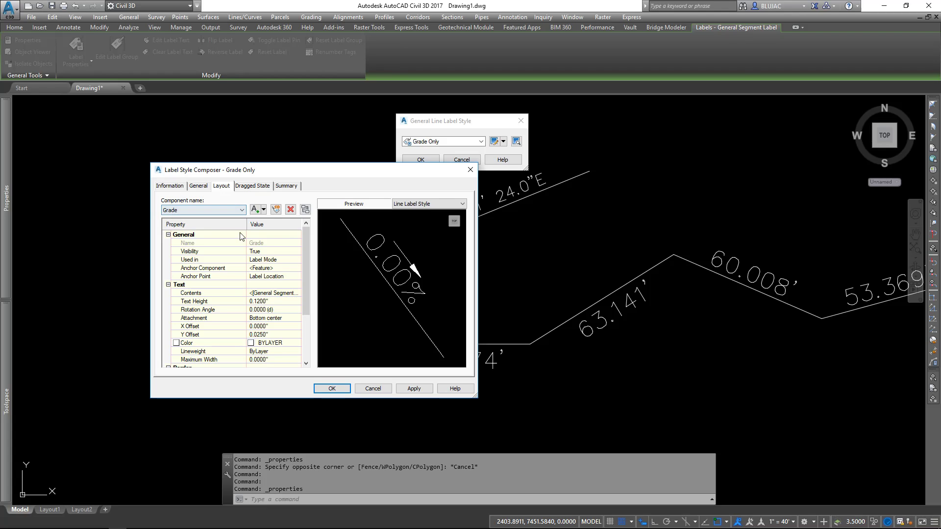
click(271, 300)
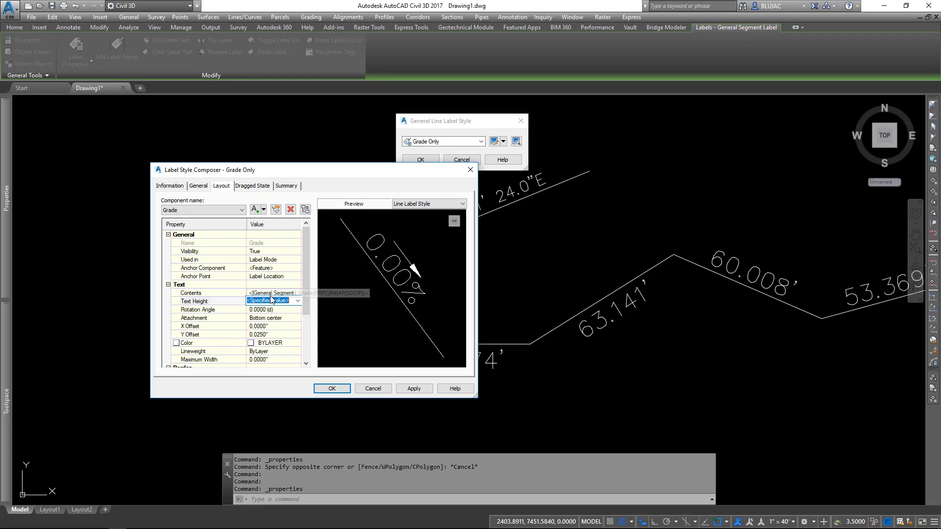
key(BackSpace)
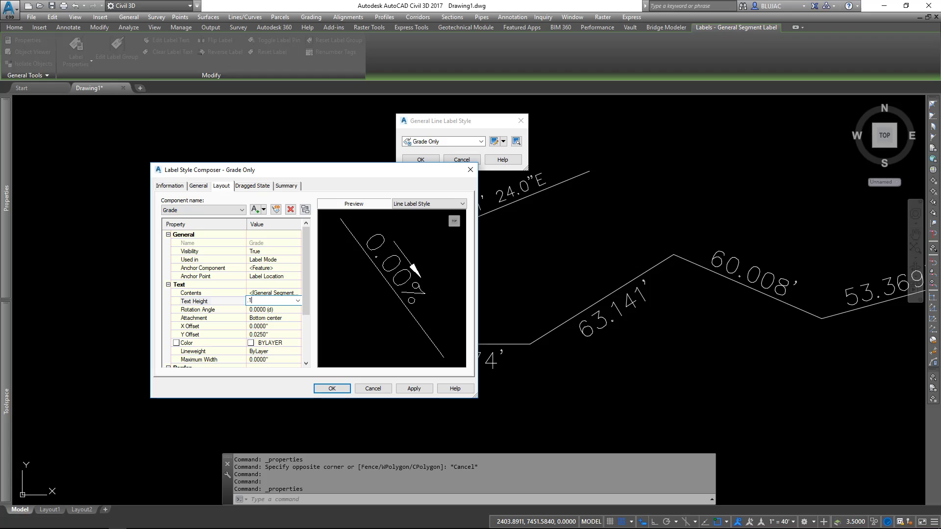
click(234, 311)
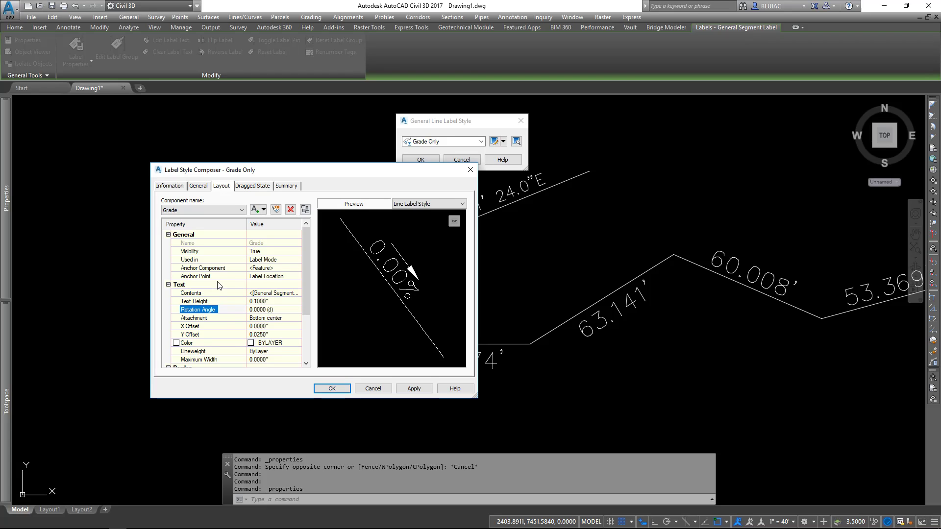
- Edit the Grade component's contents, setting the General Segment Grade expression to a precision of 0.001 and updating it in the text
click(270, 293)
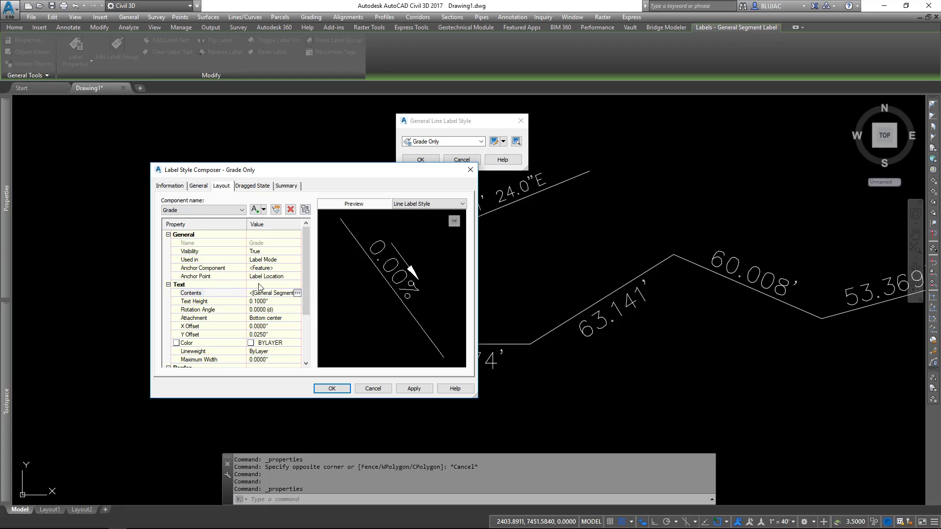
click(297, 292)
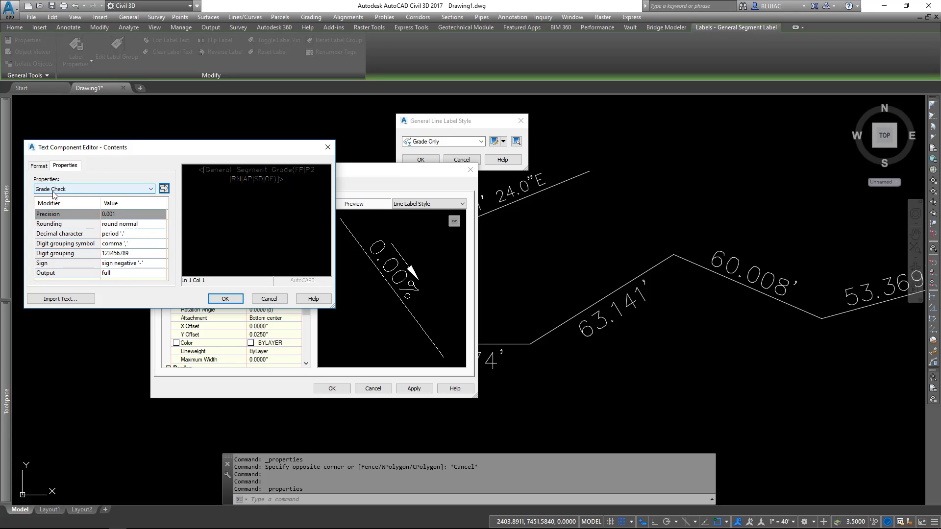
click(77, 191)
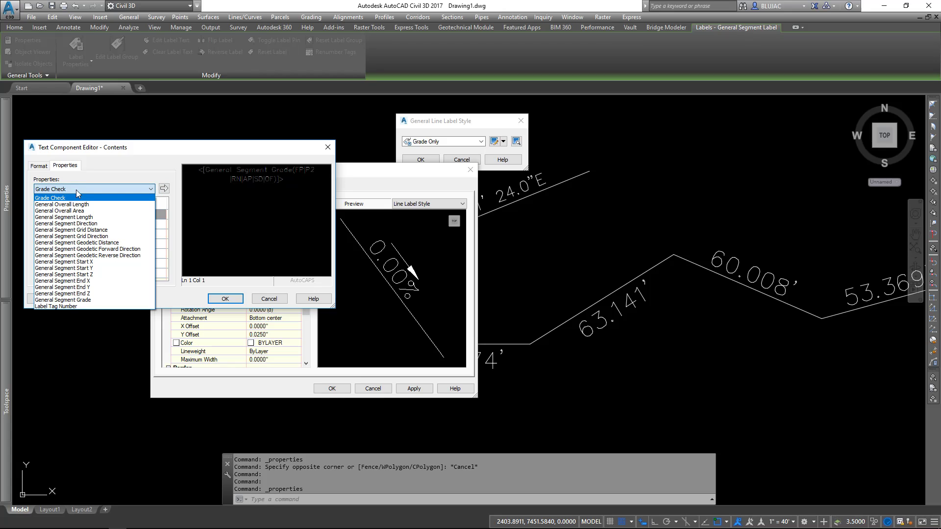
click(75, 198)
click(242, 168)
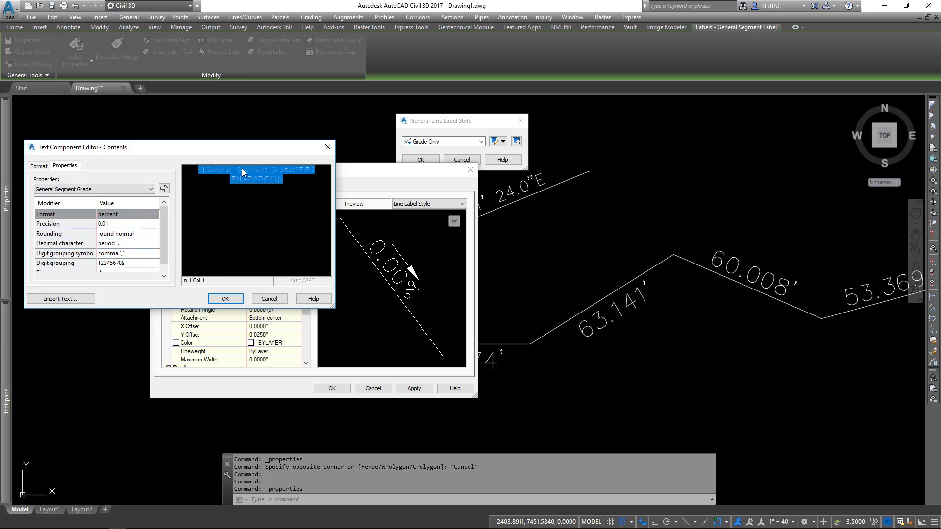
click(130, 191)
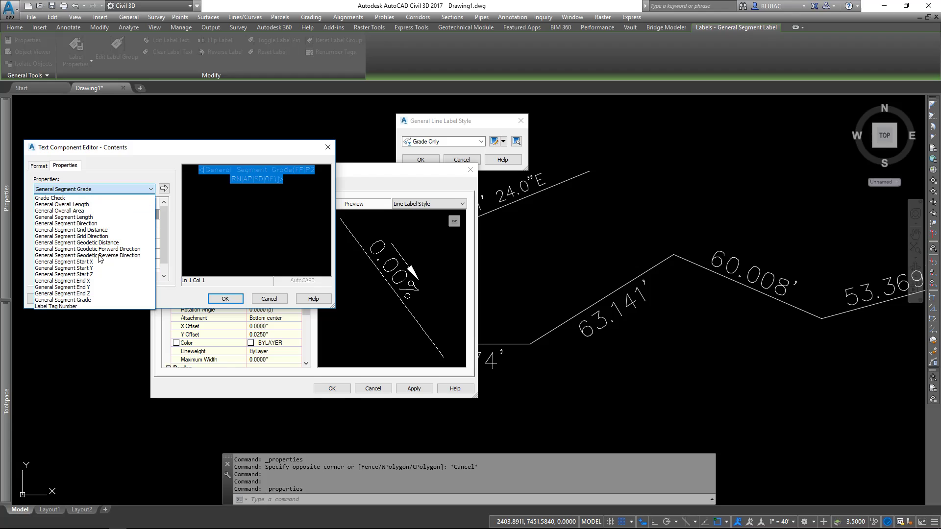
click(64, 300)
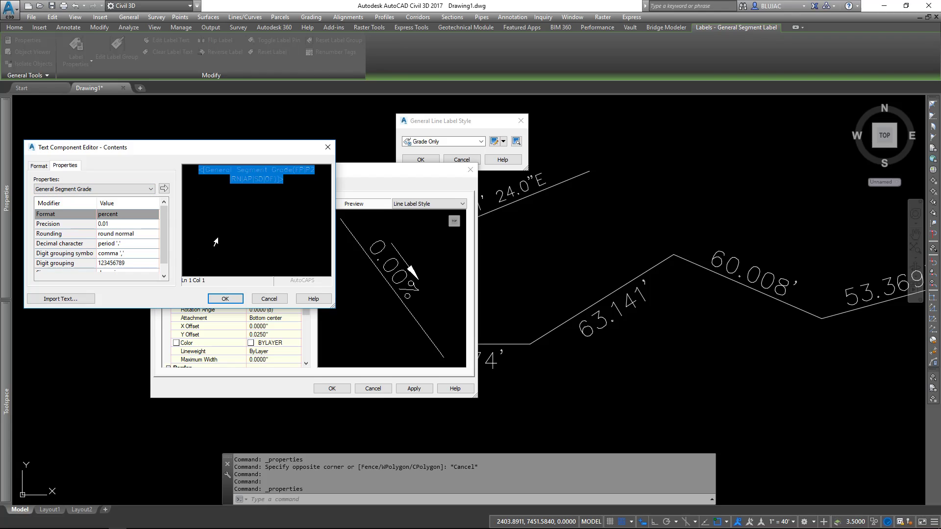
click(140, 224)
click(140, 223)
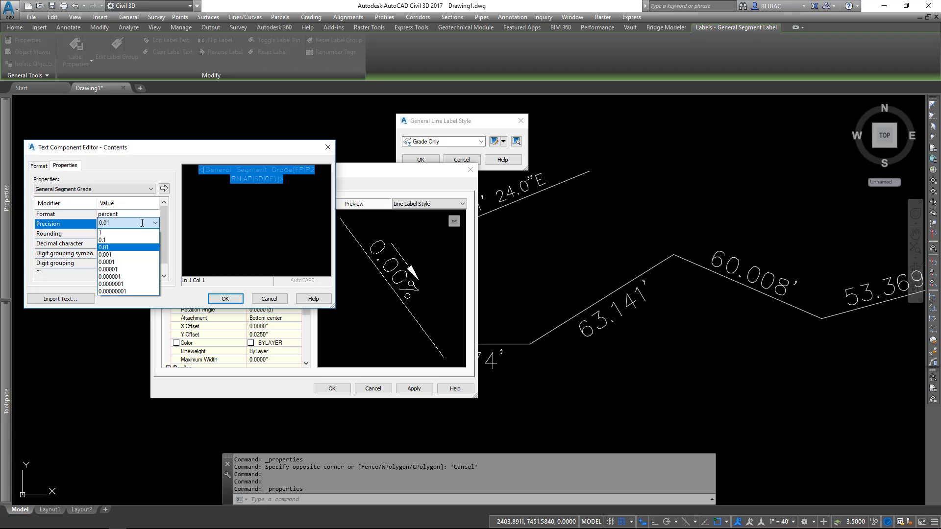
click(138, 254)
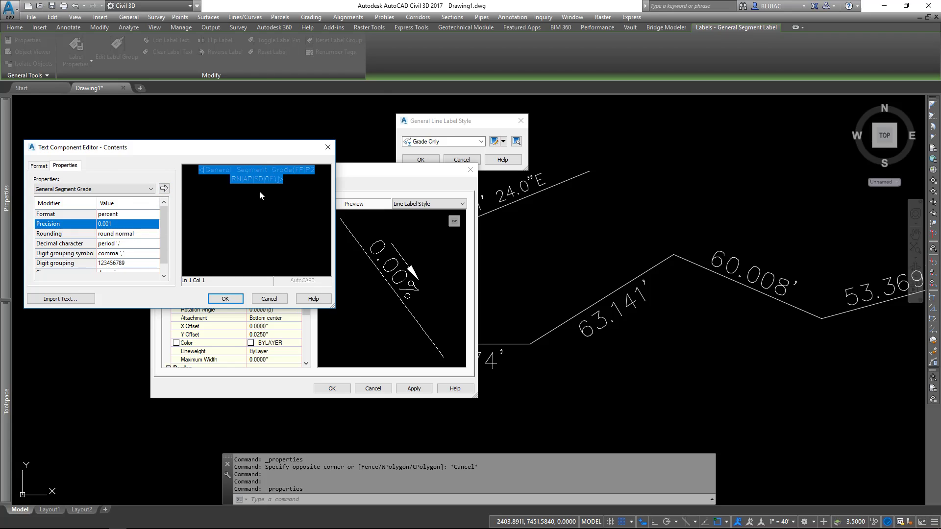
click(164, 188)
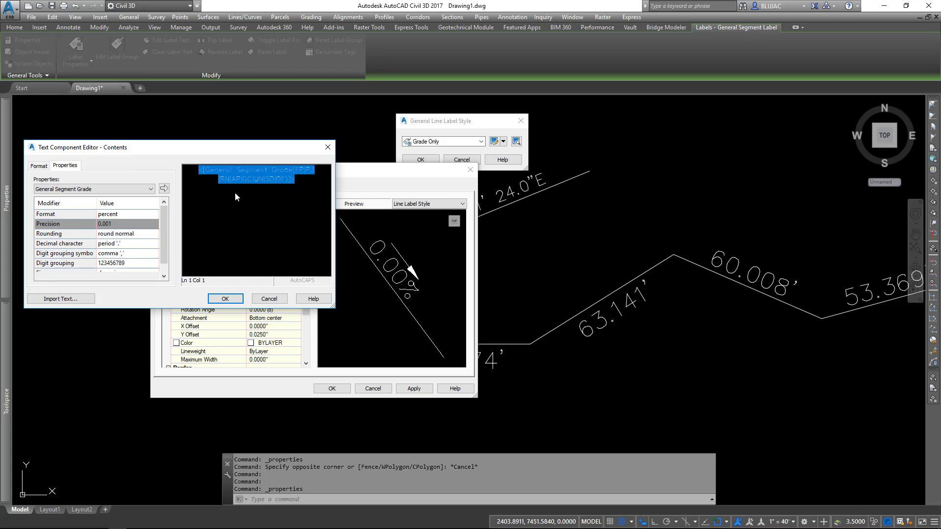
- Accept the edited Grade contents, apply the Grade Only style changes to the label, and clear the label selection
click(225, 299)
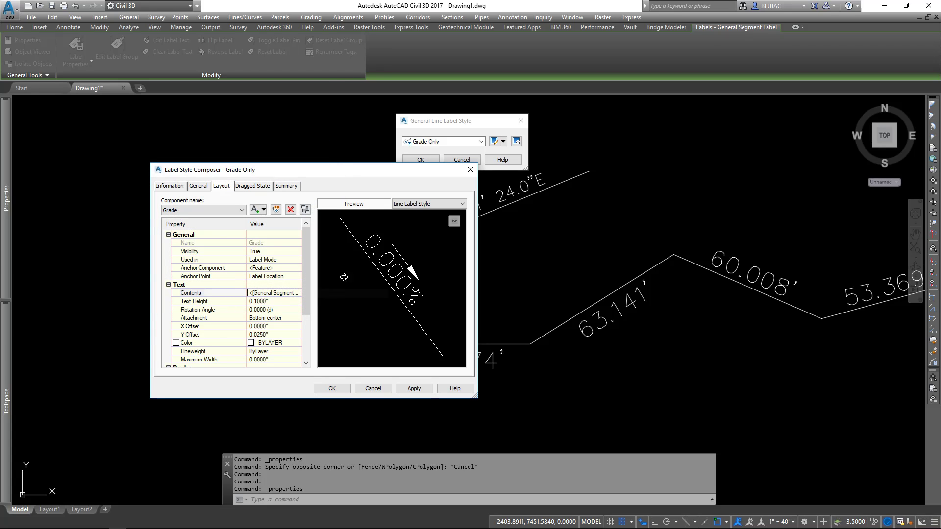
click(414, 388)
click(332, 388)
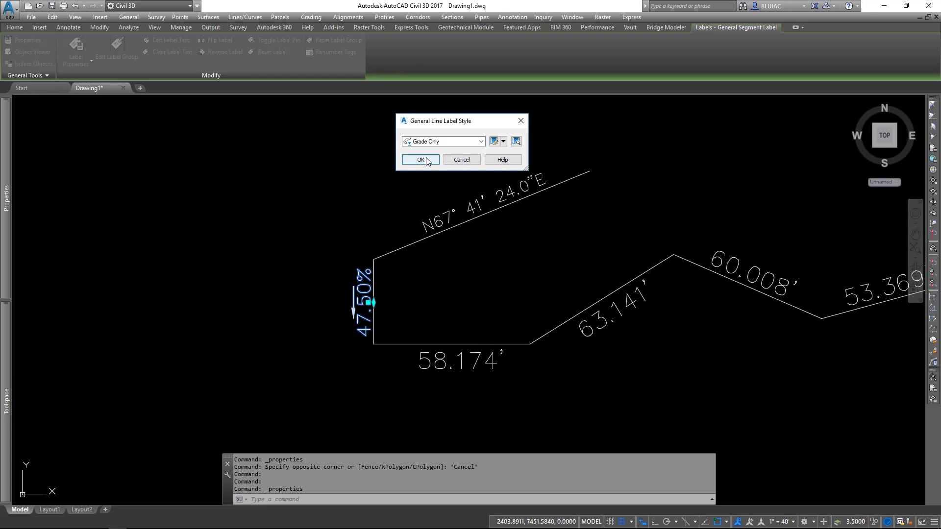
click(425, 160)
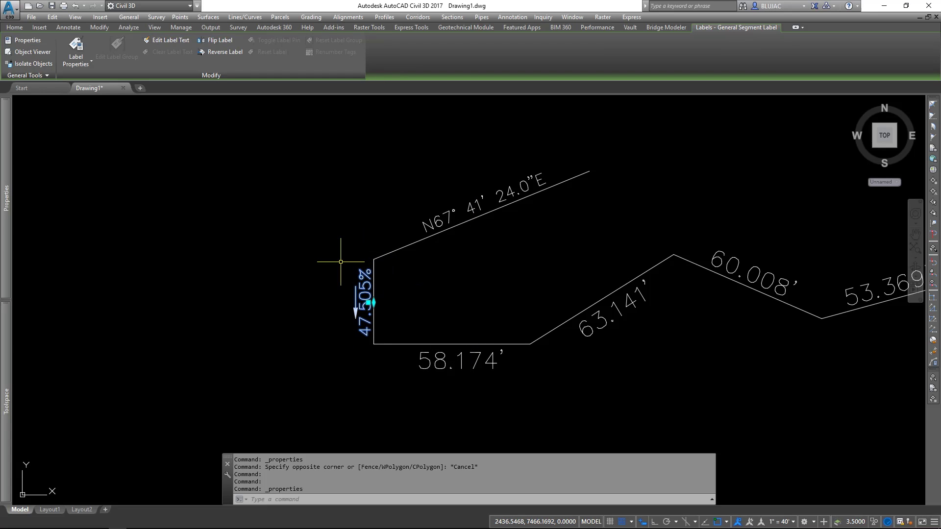
middle_drag(498, 269, 309, 255)
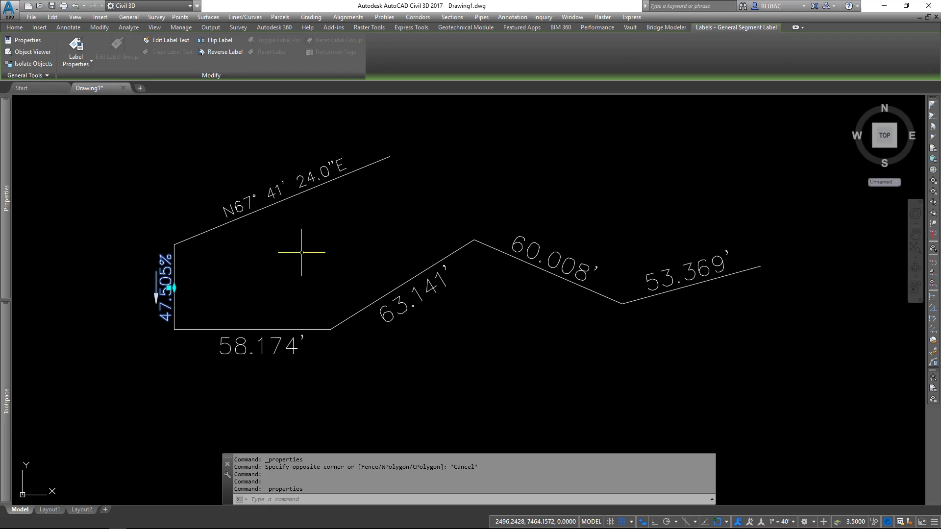
key(Escape)
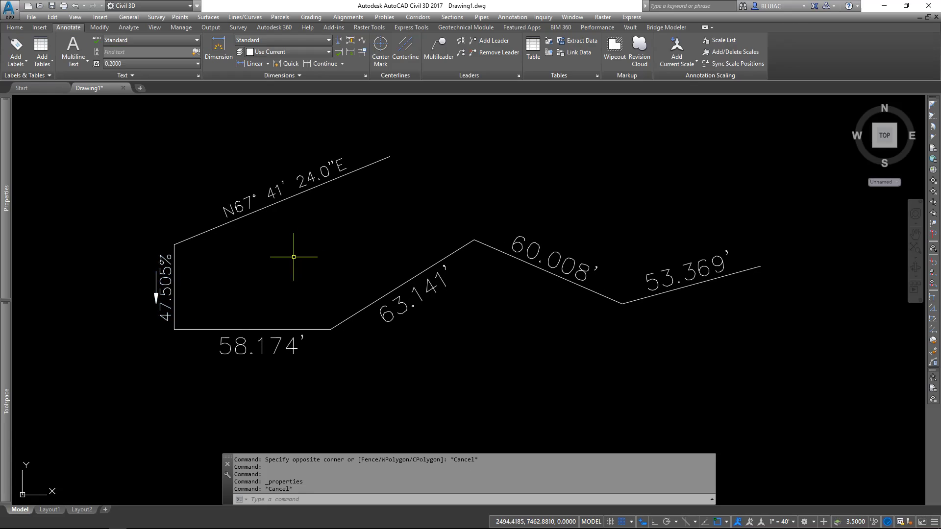
- Open the Distance Only label style for editing through the properties of the horizontal line's distance label
click(245, 346)
right_click(245, 310)
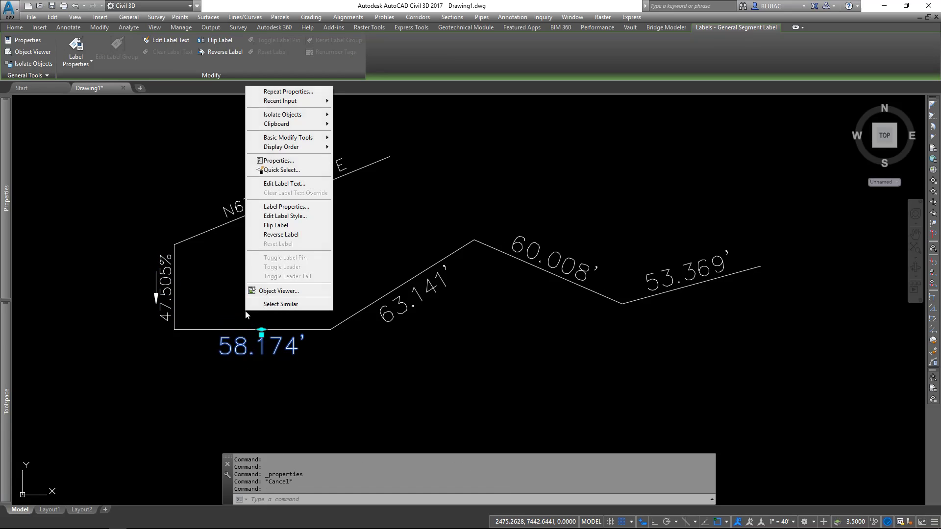
click(279, 161)
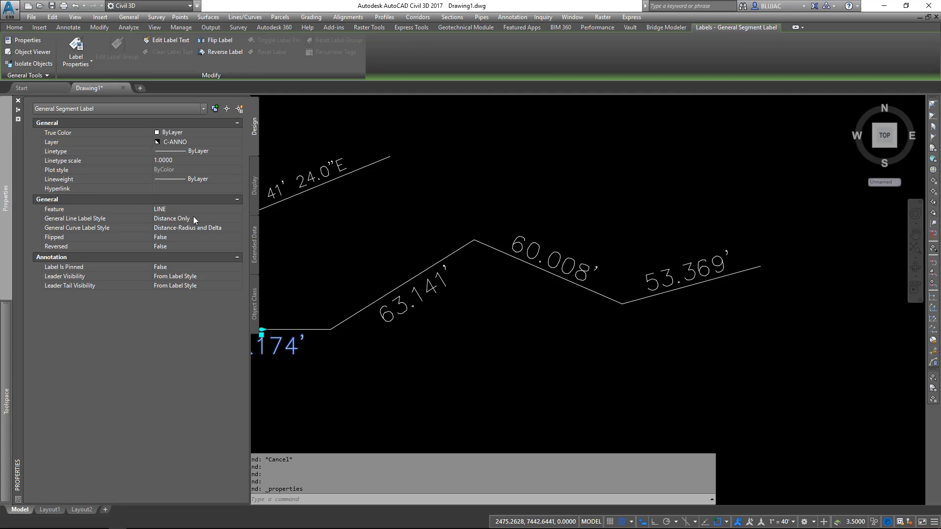
double_click(277, 338)
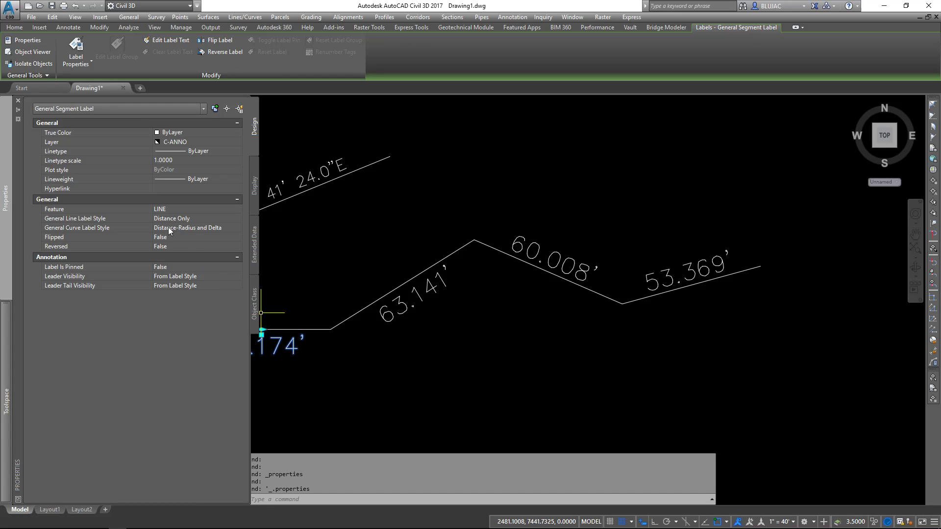
click(168, 220)
click(206, 220)
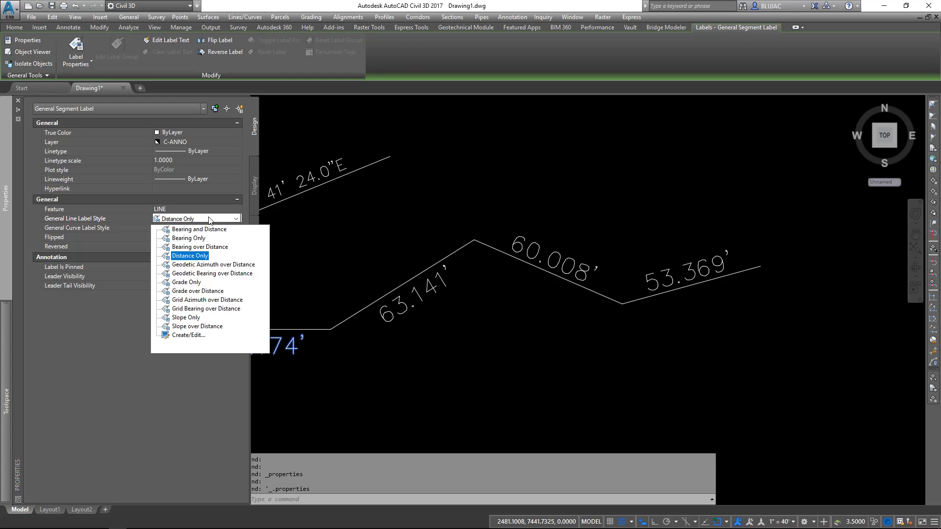
click(188, 343)
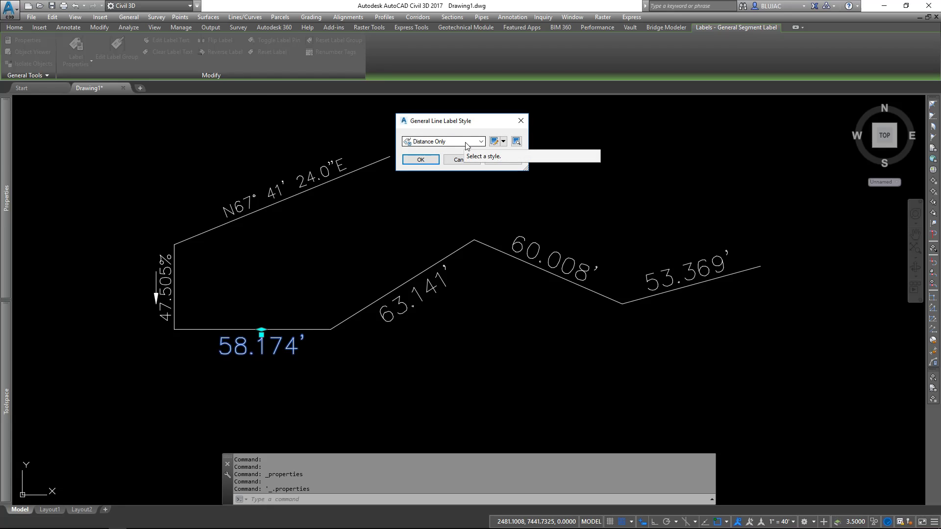
click(494, 141)
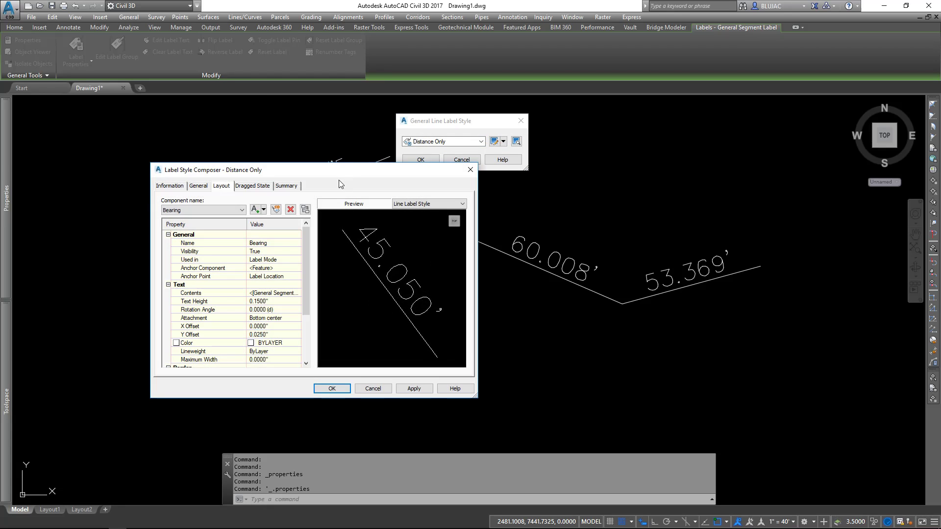
mouse_move(325, 172)
mouse_down()
mouse_move(177, 160)
mouse_move(211, 121)
mouse_move(253, 153)
mouse_move(495, 155)
mouse_move(369, 163)
mouse_up()
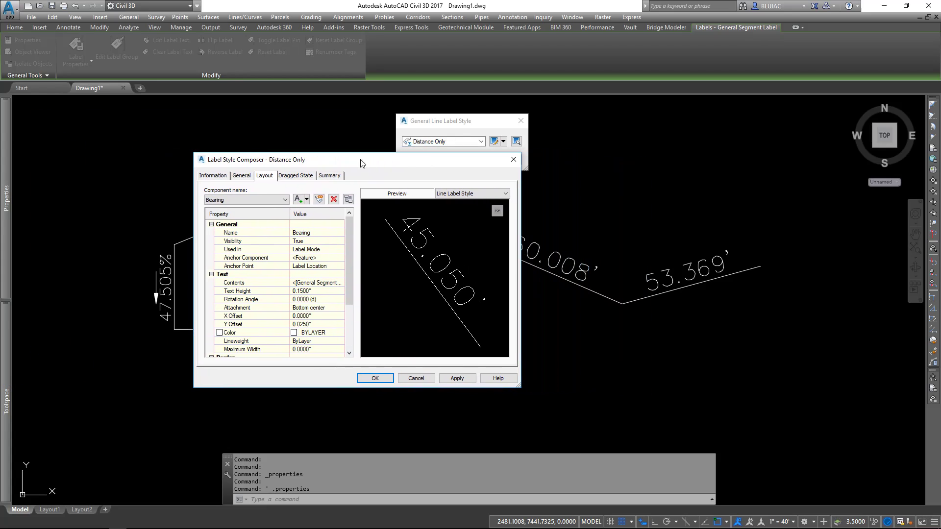
- Edit the Bearing component's contents, setting the General Segment Length expression to a precision of 0.1 and updating it in the text
click(273, 200)
click(273, 205)
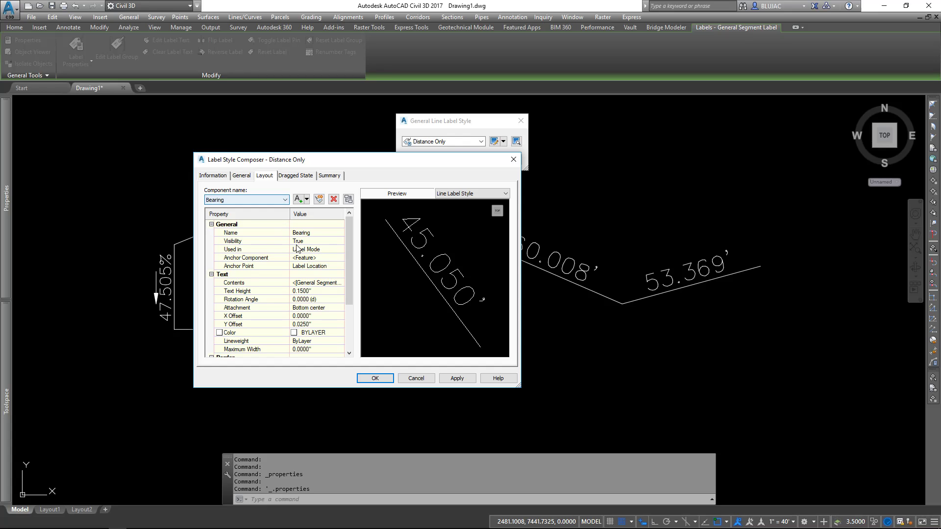
click(300, 283)
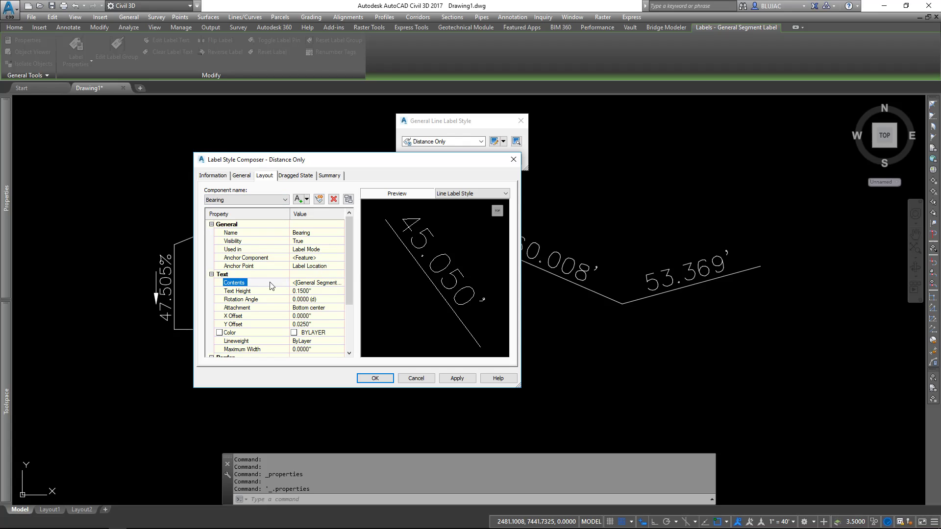
click(300, 283)
click(341, 283)
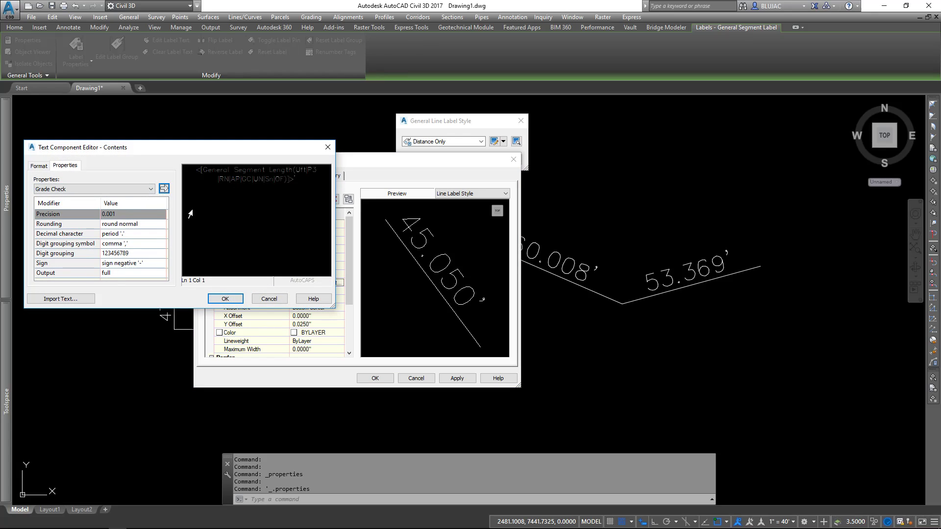
click(246, 175)
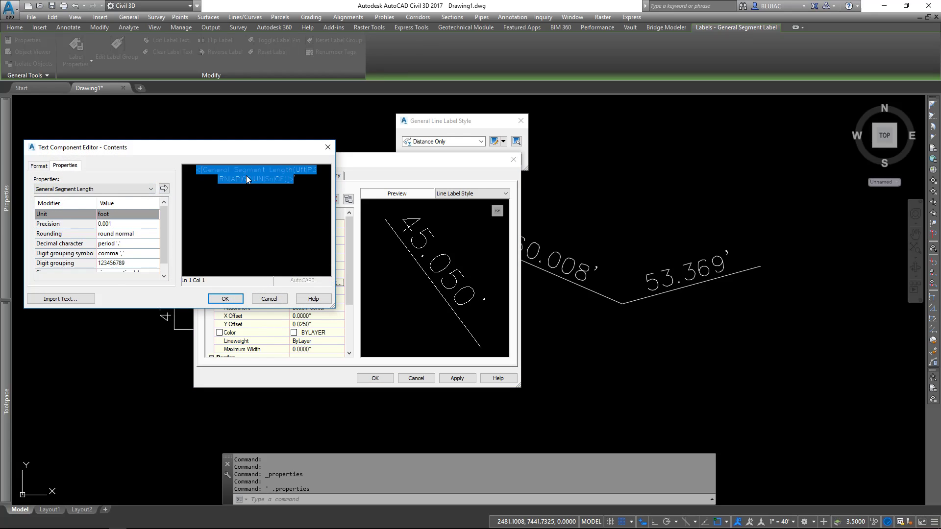
click(103, 223)
click(108, 223)
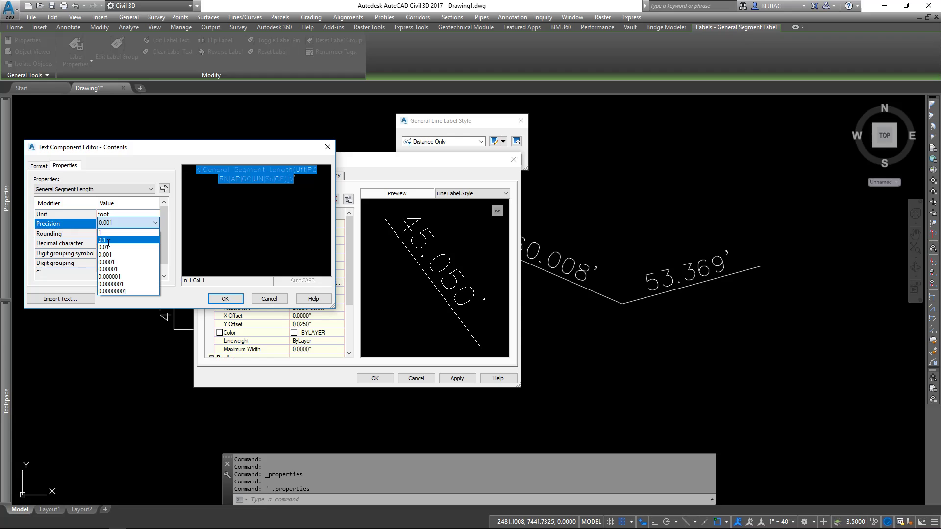
click(114, 240)
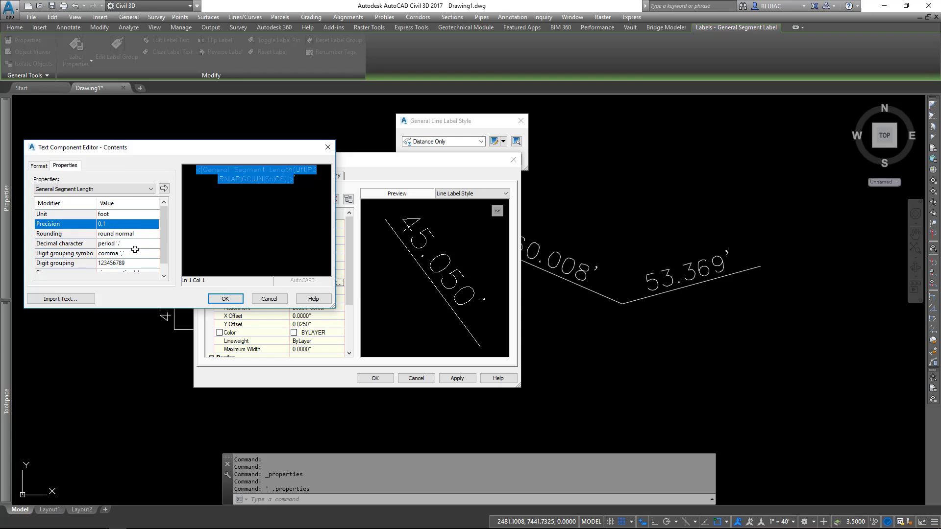
click(164, 188)
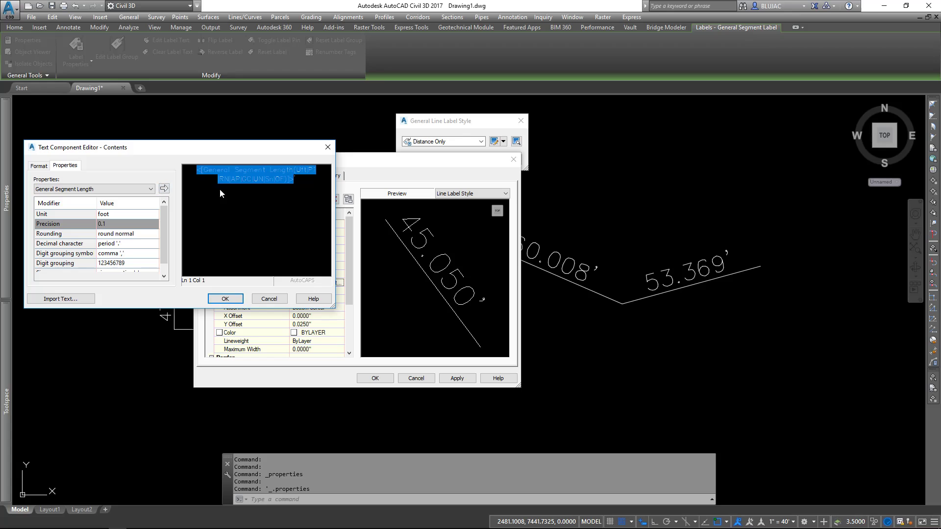
click(226, 298)
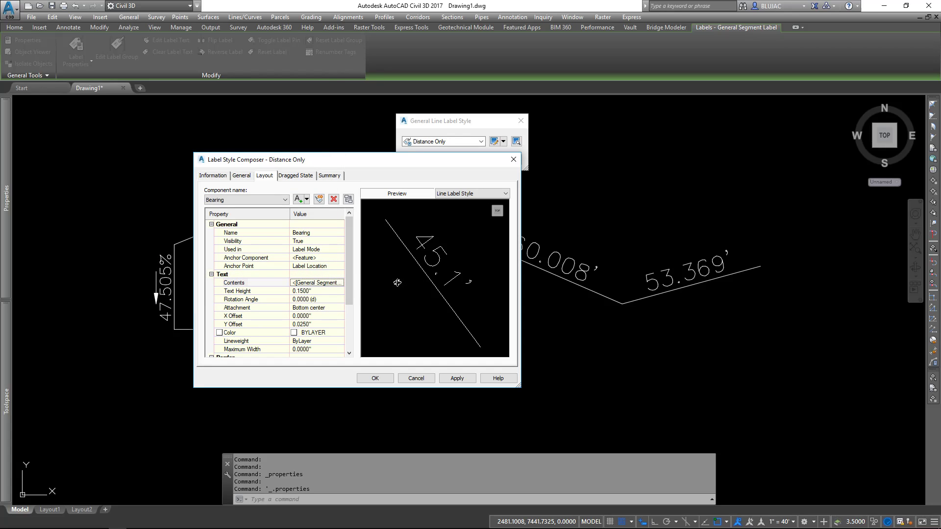
click(319, 283)
click(340, 282)
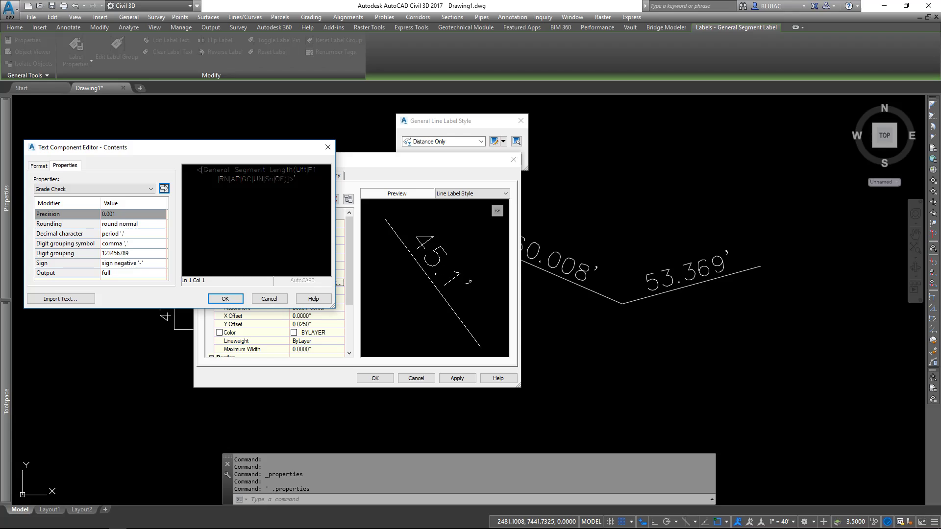
click(297, 180)
drag(293, 179, 300, 179)
key(Escape)
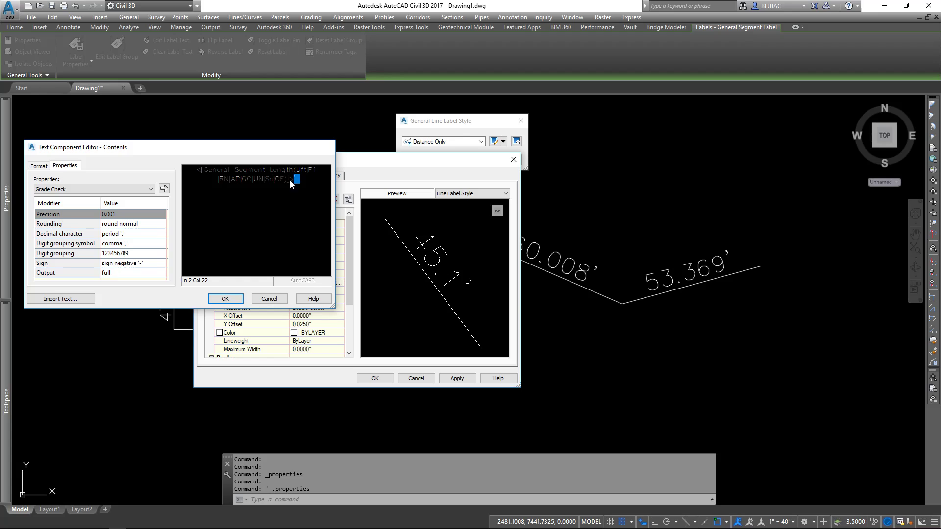
- Replace the Bearing component's contents with the General Segment Length expression followed by FEET, and save the Distance Only style
click(339, 282)
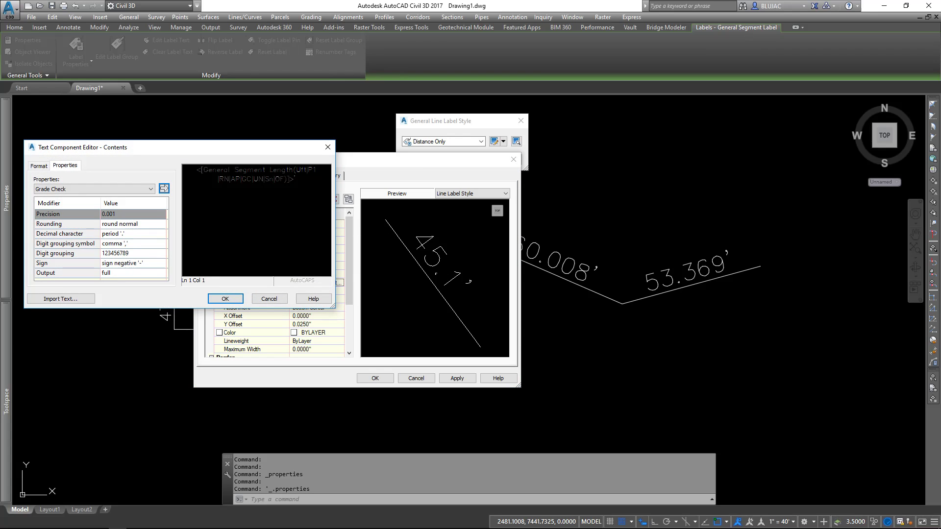
drag(296, 179, 191, 159)
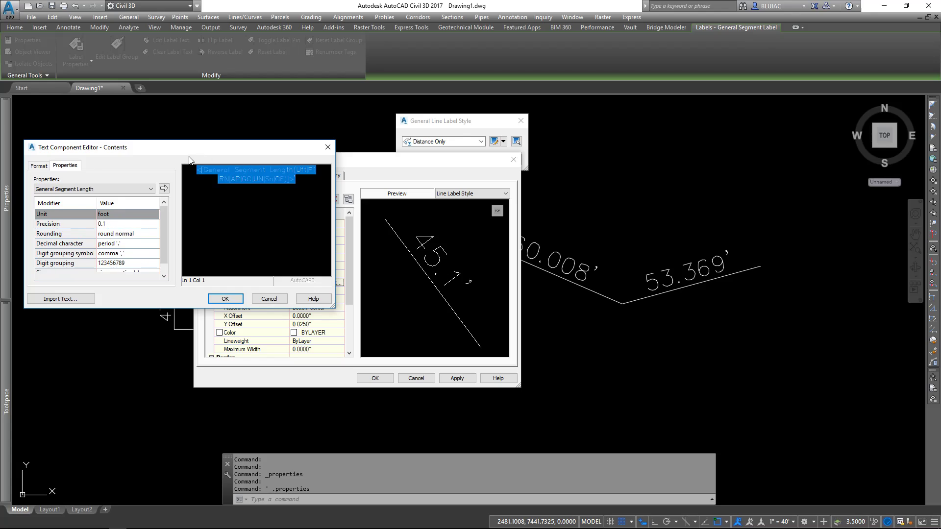
key(Delete)
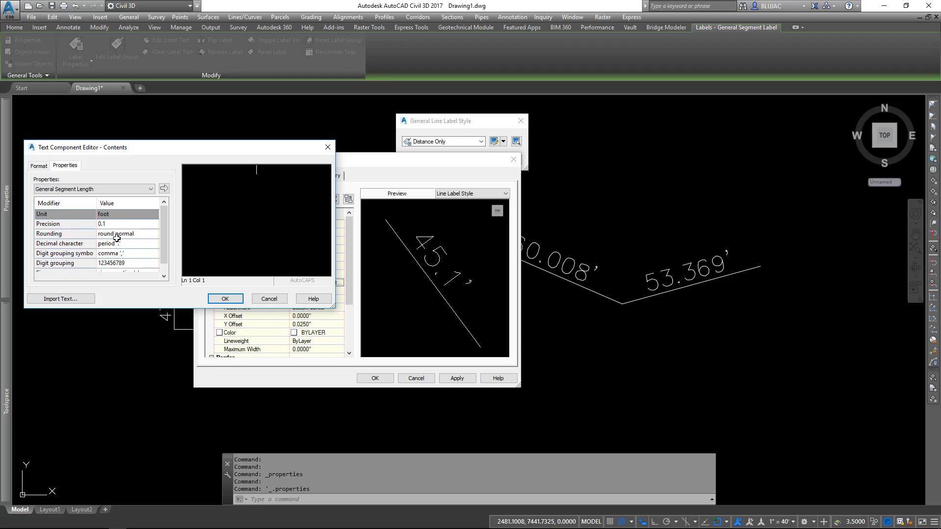
click(164, 188)
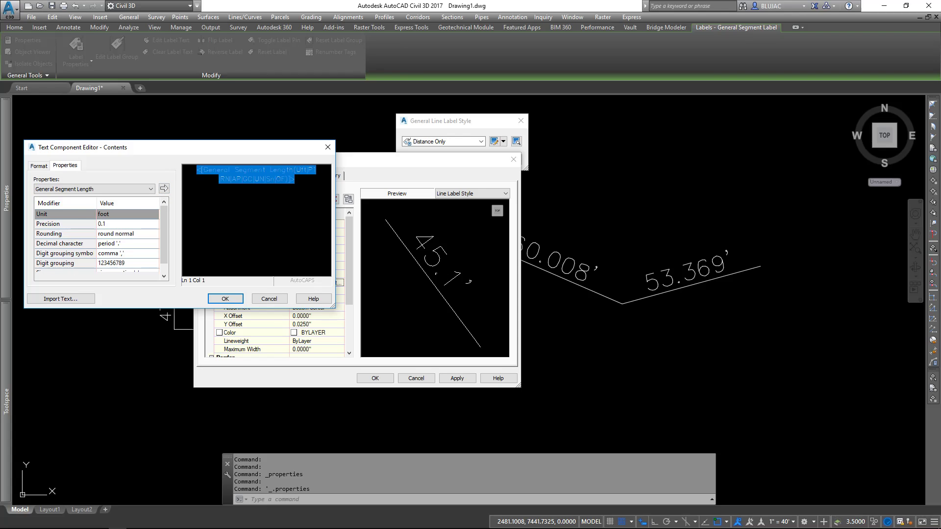
click(296, 179)
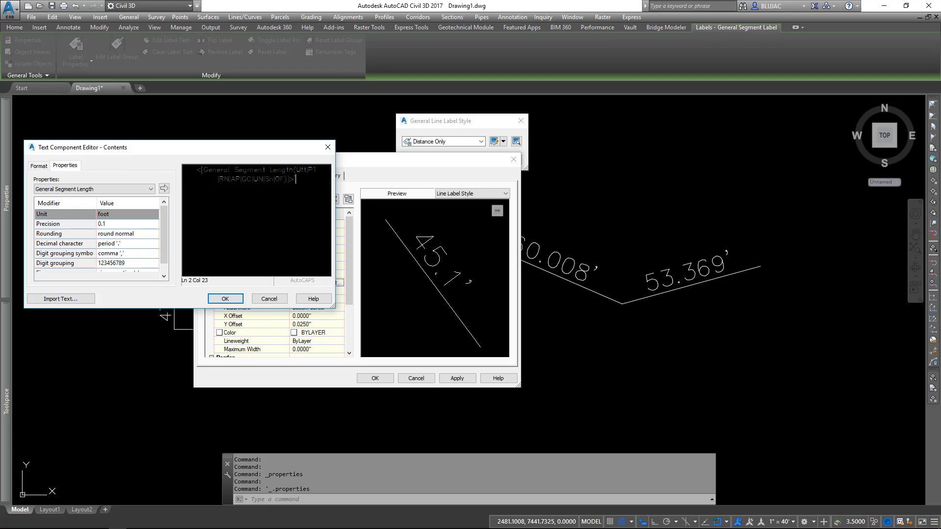
text(FEET)
click(223, 300)
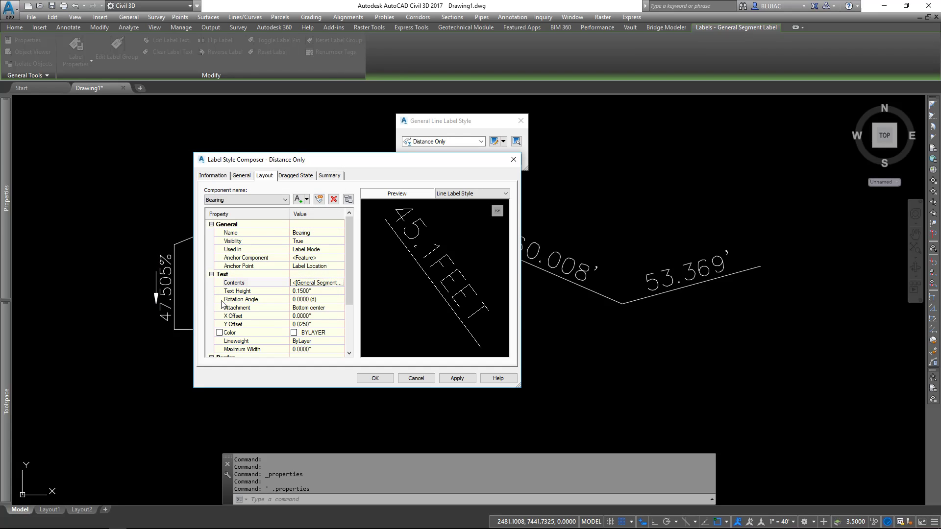
click(375, 378)
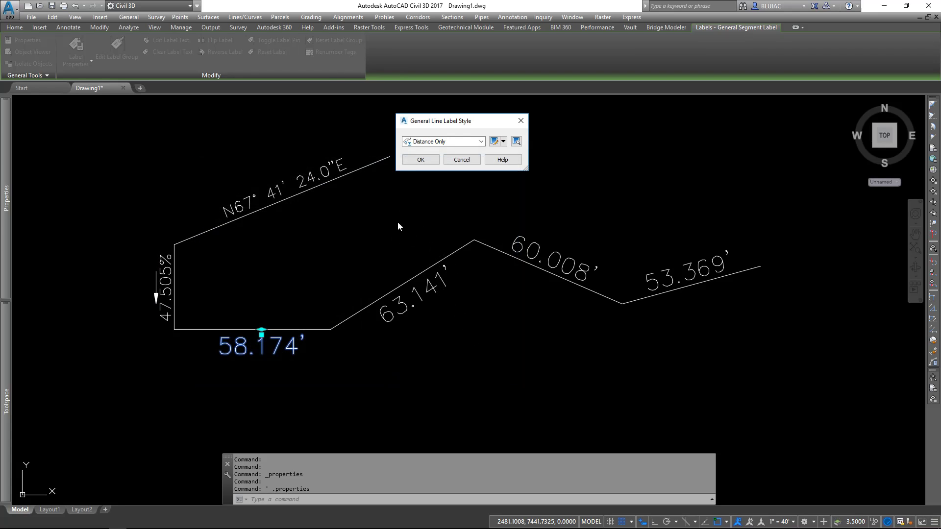
click(420, 159)
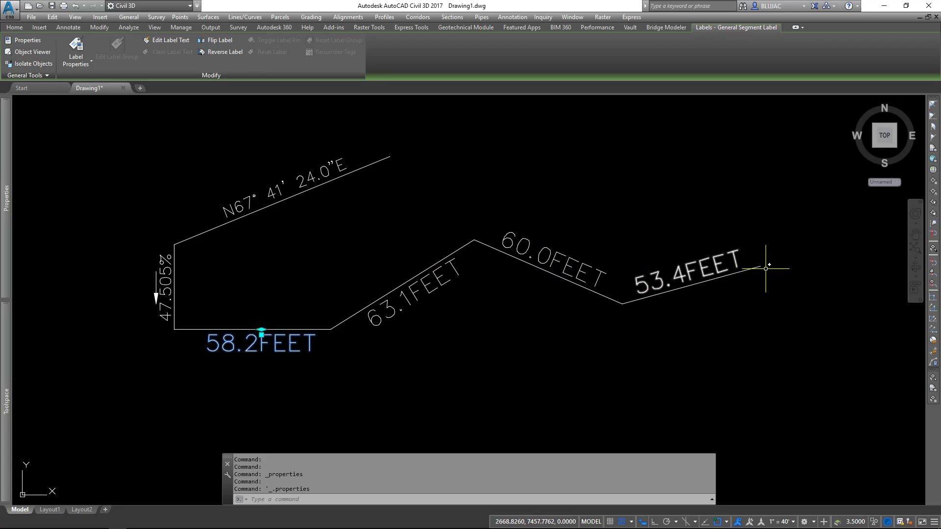
- Reopen the Distance Only style from the horizontal line's label and set the Bearing component's text height to 0.1"
right_click(290, 337)
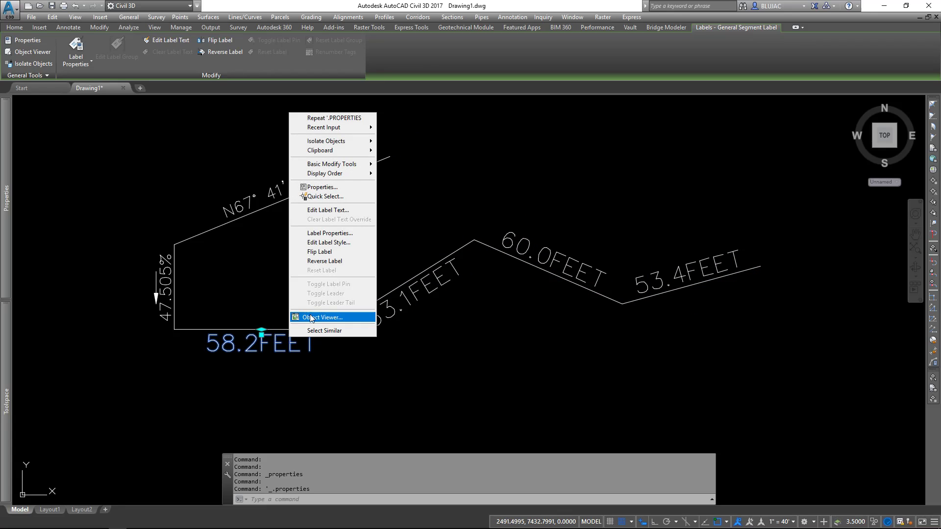
click(328, 242)
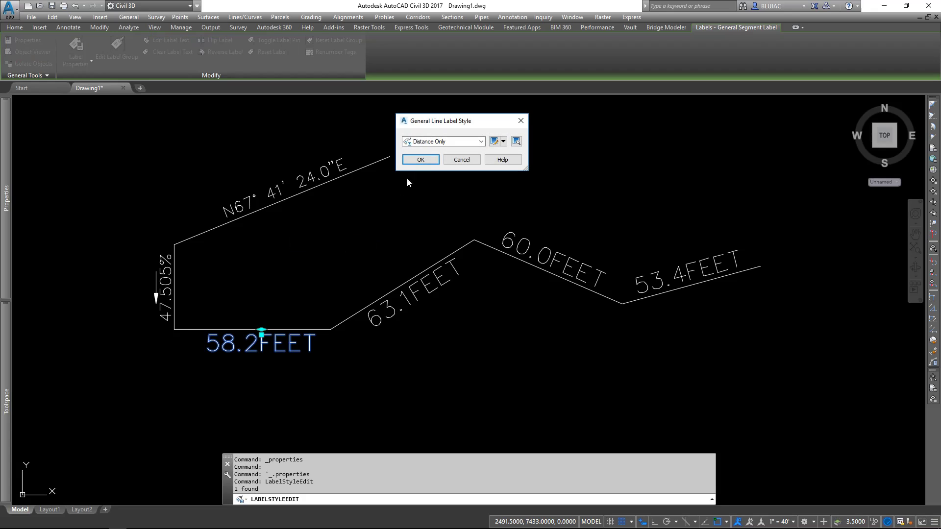
click(495, 141)
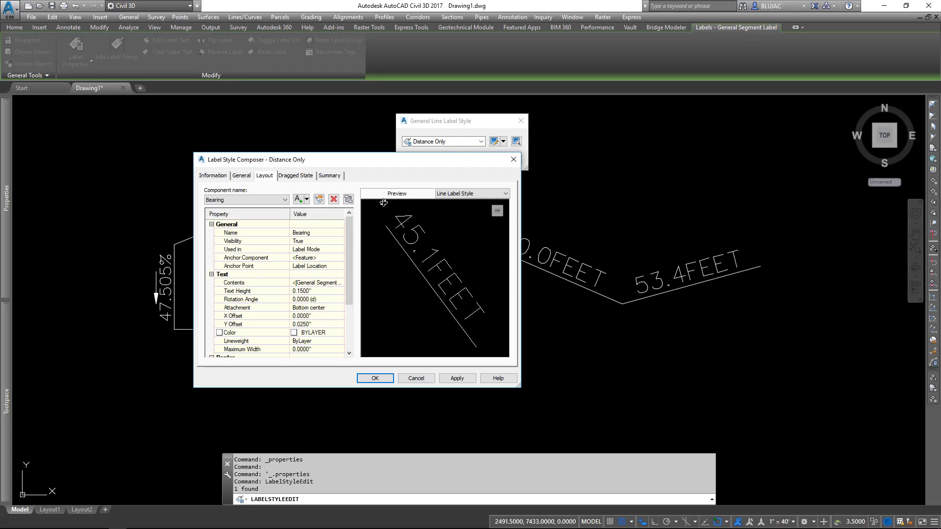
click(305, 290)
text(.1)
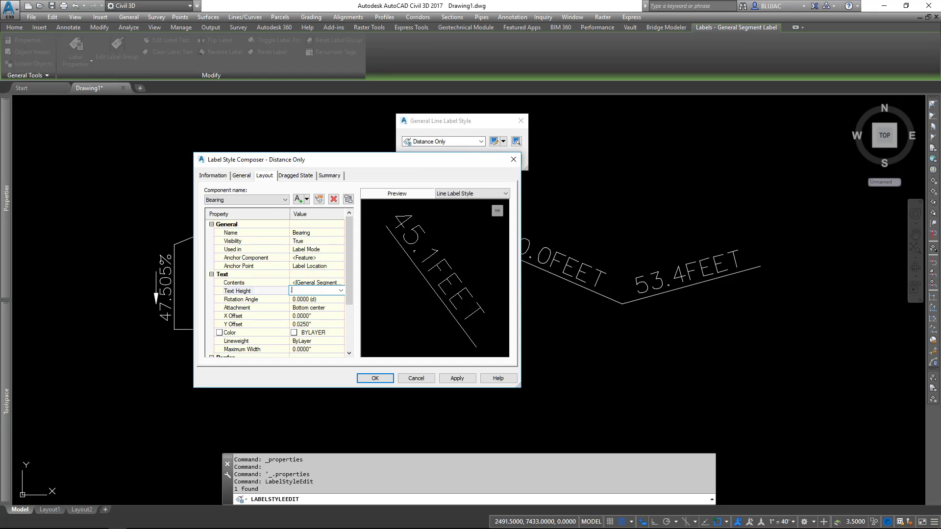
key(Return)
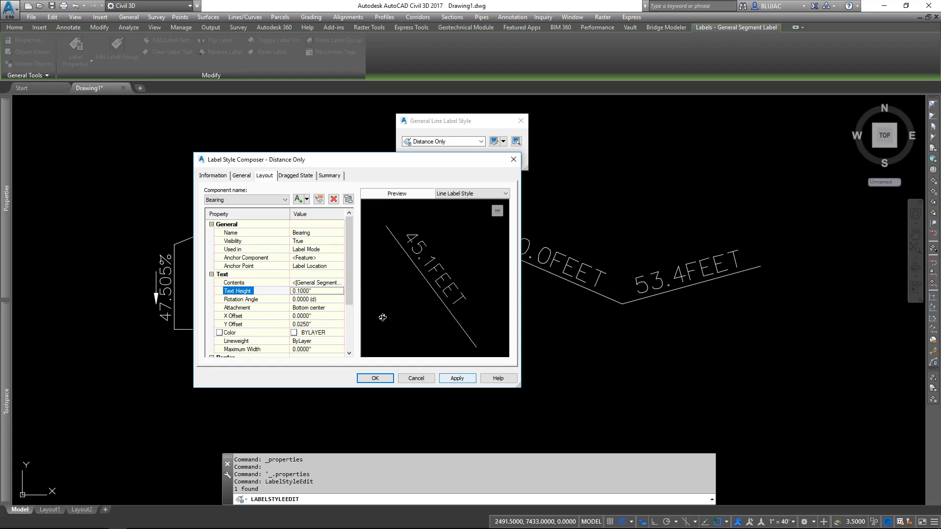
- Replace the FEET suffix in the Bearing component's contents with a foot mark ('), and save the Distance Only style
click(318, 283)
click(341, 282)
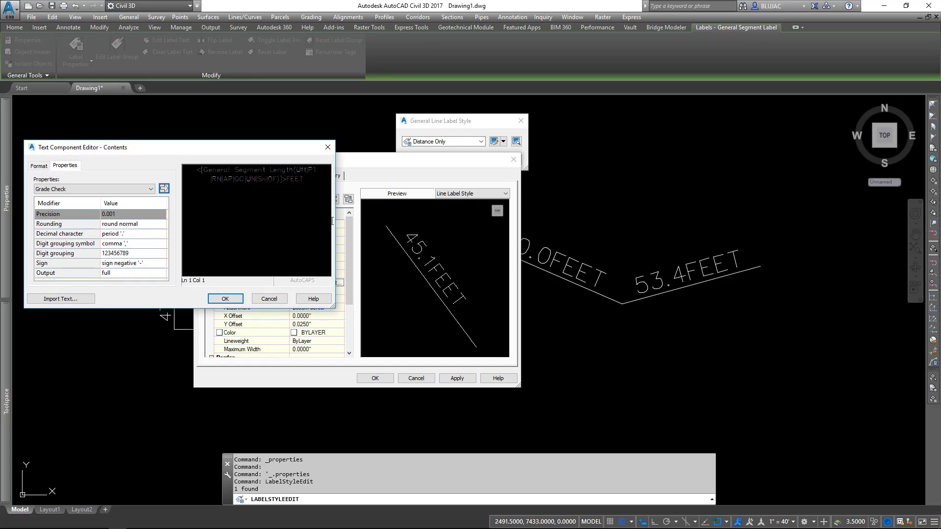
key(shift+Left)
key(shift+Left)
key(shift+Left)
key(shift+Left)
key(Delete)
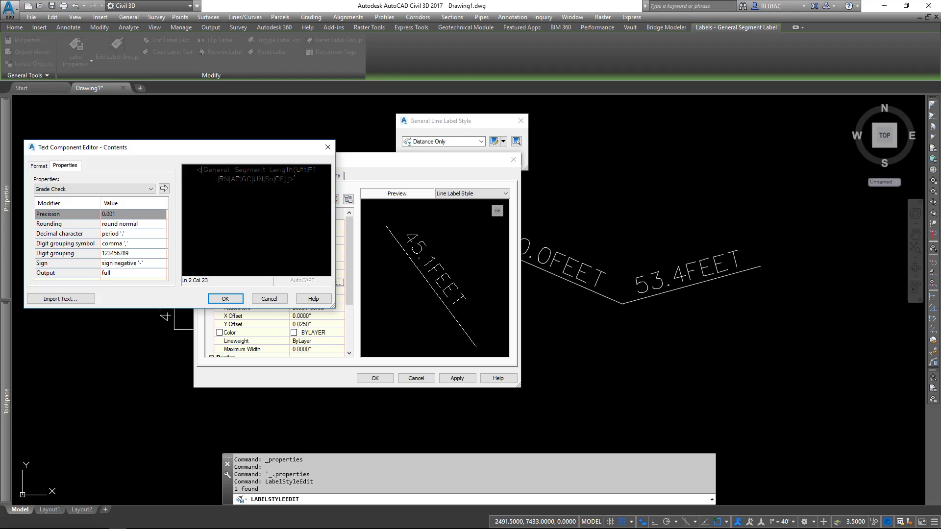
click(235, 298)
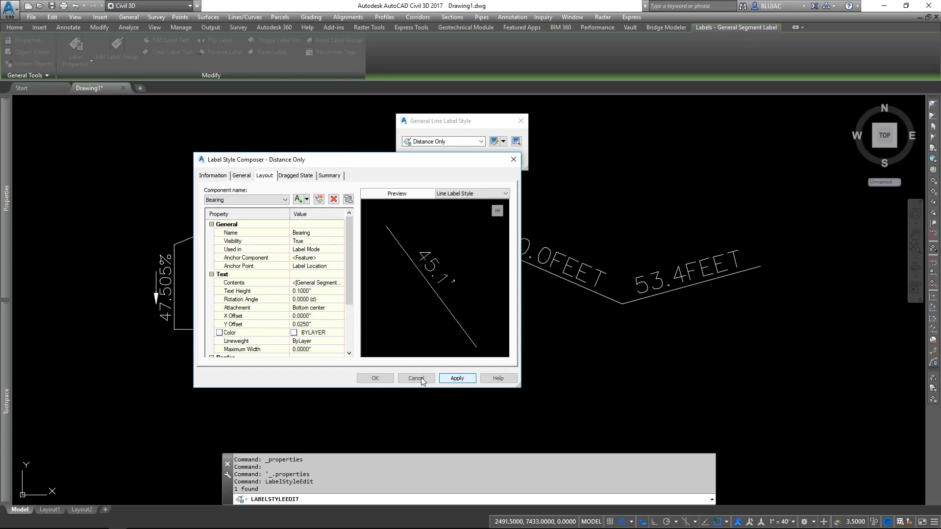
click(376, 378)
click(421, 160)
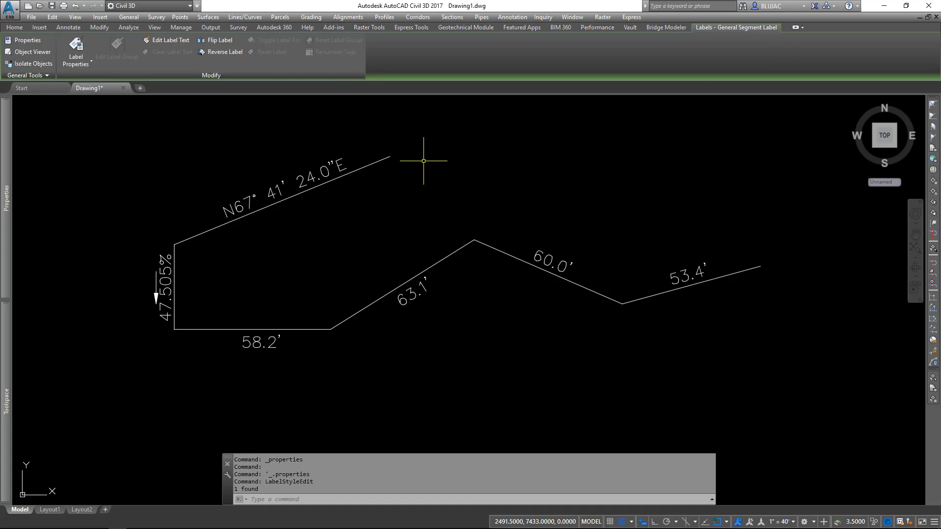